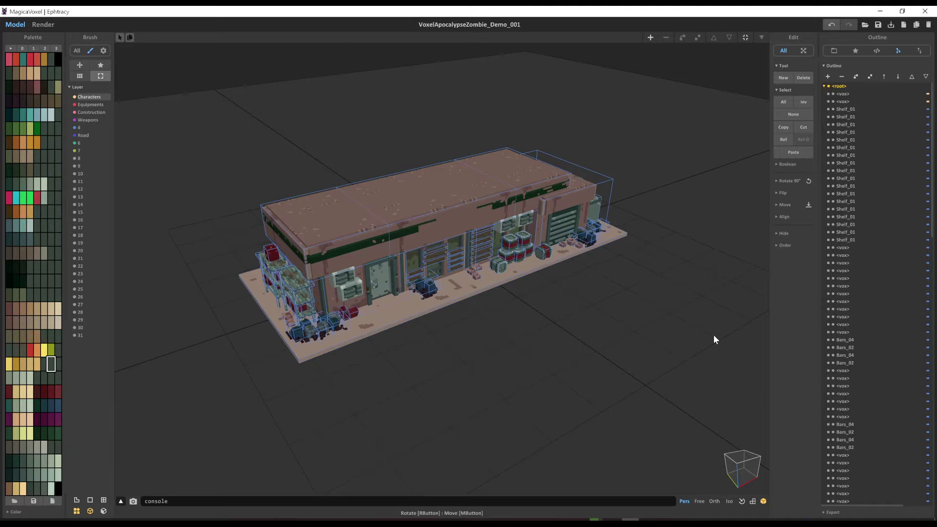
Step: Try moving three separate roof sections away from the building, undoing each move
{"action": "right_click_drag", "start_coordinate": [575, 290], "coordinate": [601, 235]}
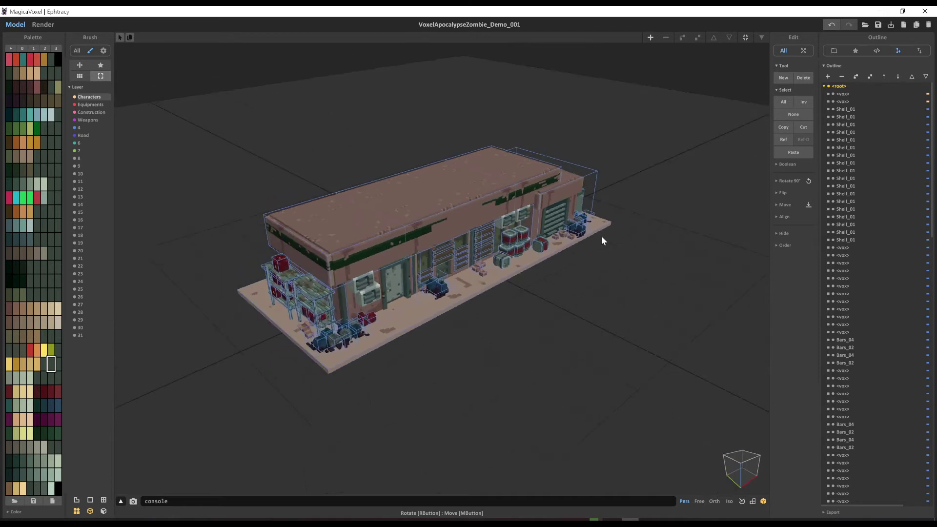
{"action": "left_click", "coordinate": [454, 199]}
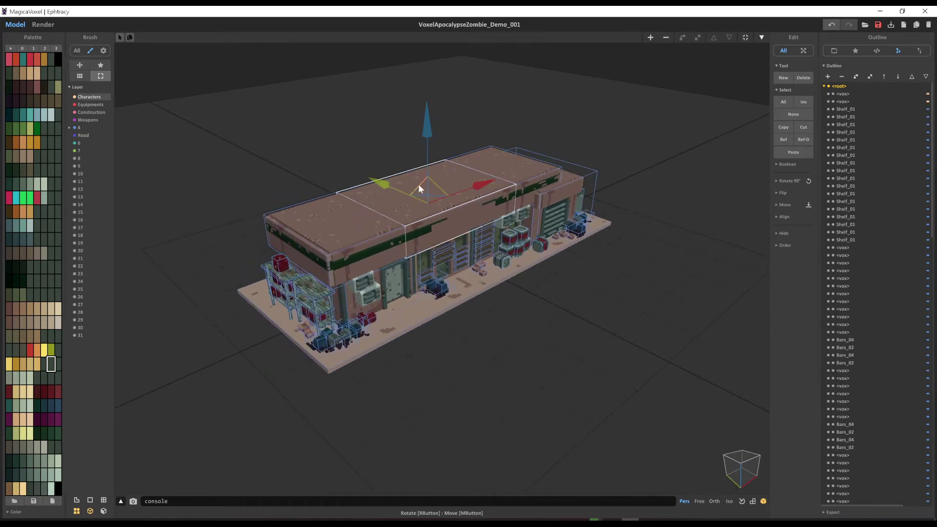
{"action": "left_click_drag", "start_coordinate": [418, 183], "coordinate": [357, 108]}
{"action": "key", "text": "ctrl+z"}
{"action": "left_click", "coordinate": [326, 243]}
{"action": "left_click_drag", "start_coordinate": [327, 216], "coordinate": [297, 185]}
{"action": "key", "text": "ctrl+z"}
{"action": "right_click_drag", "start_coordinate": [483, 189], "coordinate": [430, 182]}
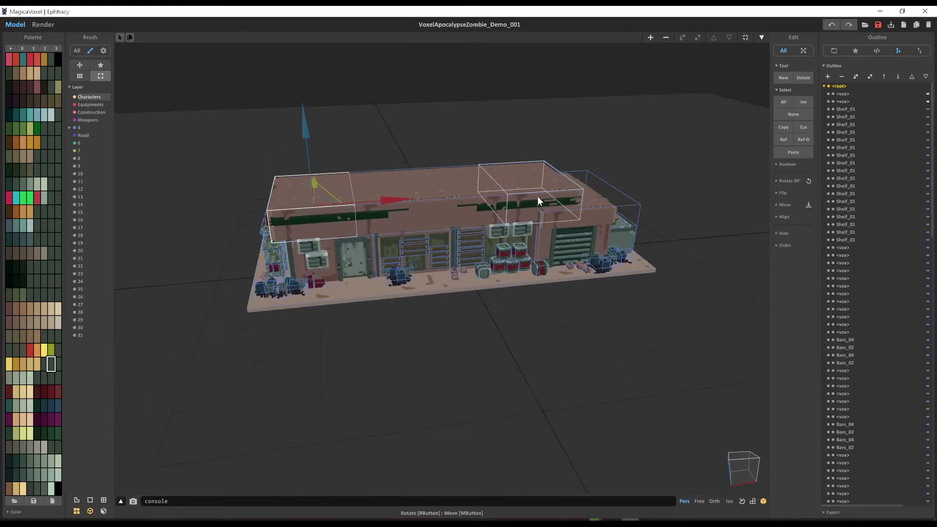
{"action": "left_click", "coordinate": [538, 197]}
{"action": "left_click_drag", "start_coordinate": [544, 175], "coordinate": [600, 130]}
{"action": "key", "text": "ctrl+z"}
{"action": "right_click_drag", "start_coordinate": [508, 263], "coordinate": [576, 284]}
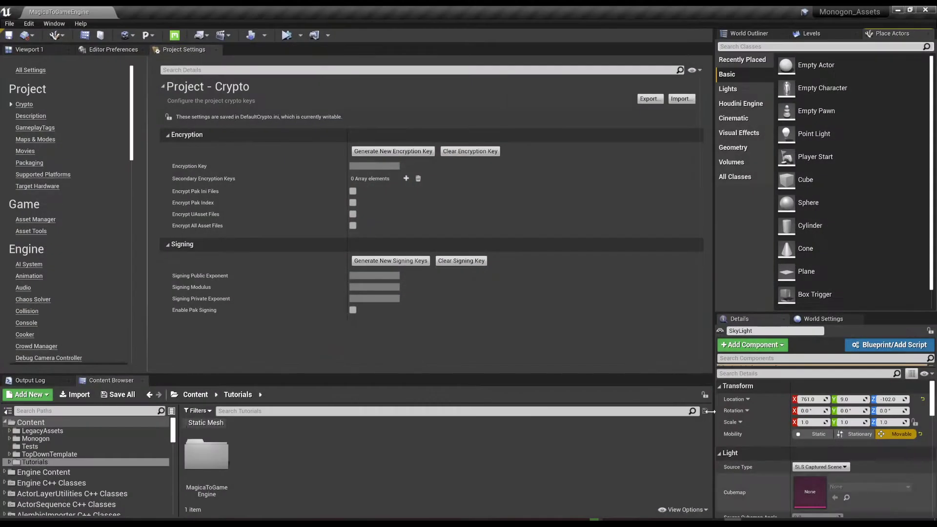
Step: Switch to Unreal Engine and bring the level viewport to the front
{"action": "left_click", "coordinate": [34, 49]}
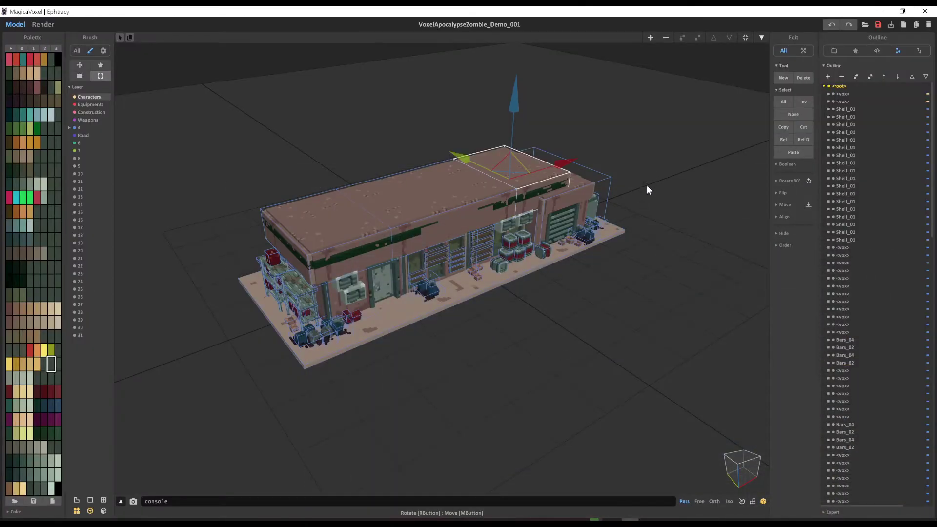
Step: In MagicaVoxel, deselect everything and start an OBJ export of the scene, choosing the VoxelAssets\TipsTricks\1.MagicaToGameEngine folder
{"action": "scroll", "coordinate": [646, 185], "scroll_direction": "down", "scroll_amount": 3}
{"action": "left_click", "coordinate": [668, 147]}
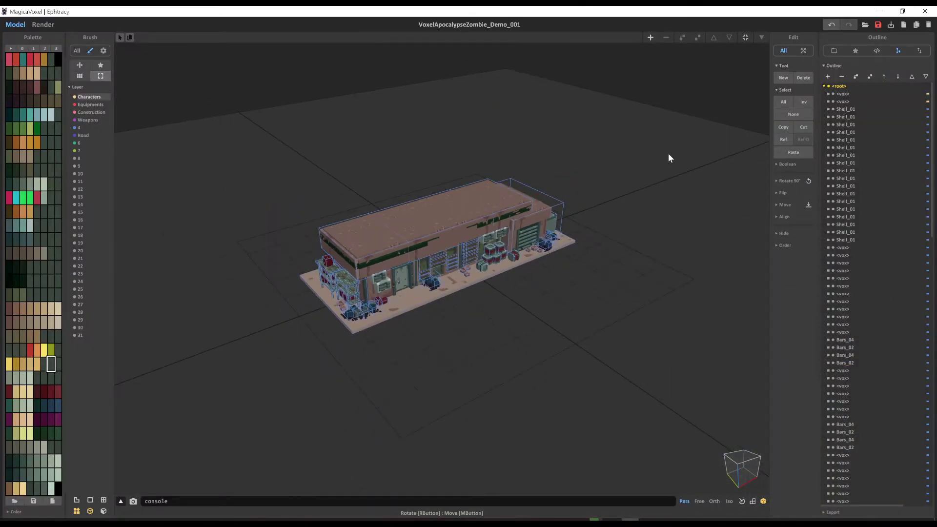
{"action": "left_click", "coordinate": [829, 513]}
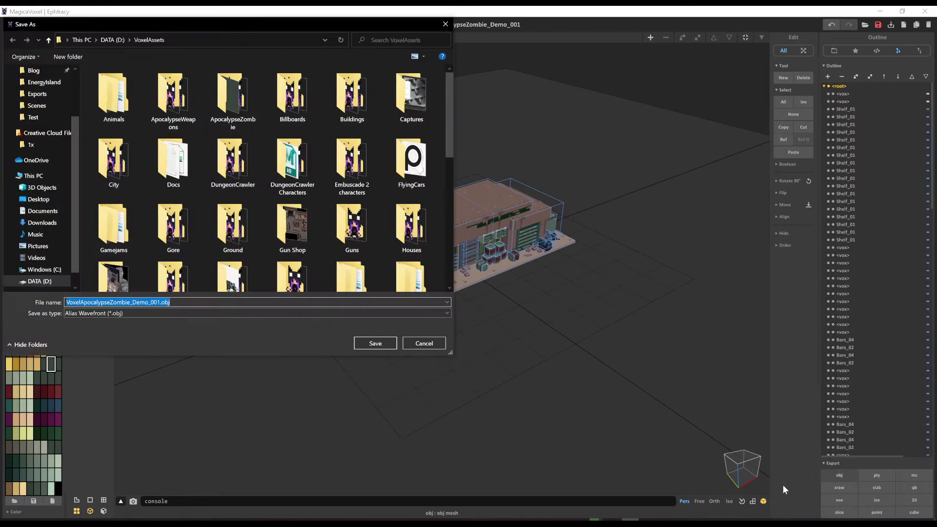
{"action": "left_click", "coordinate": [320, 175]}
{"action": "key", "text": "t"}
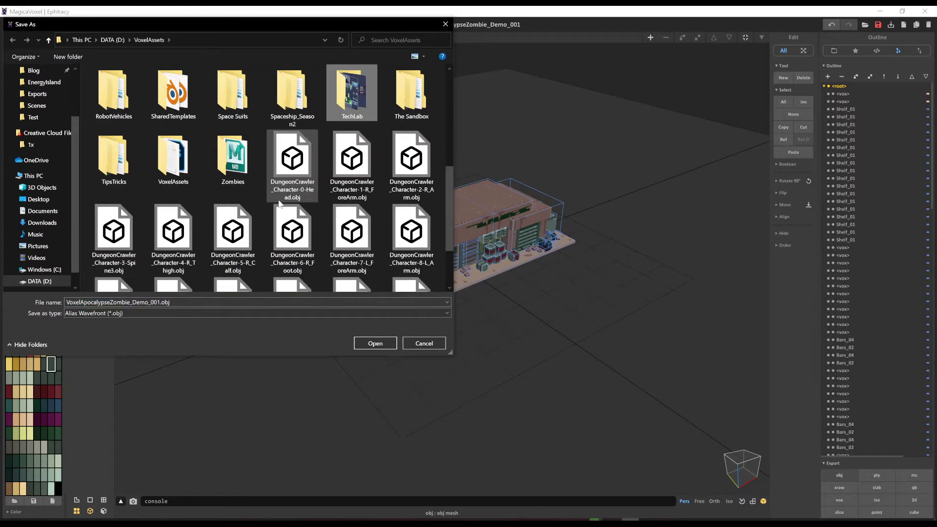
{"action": "double_click", "coordinate": [118, 170]}
{"action": "double_click", "coordinate": [125, 85]}
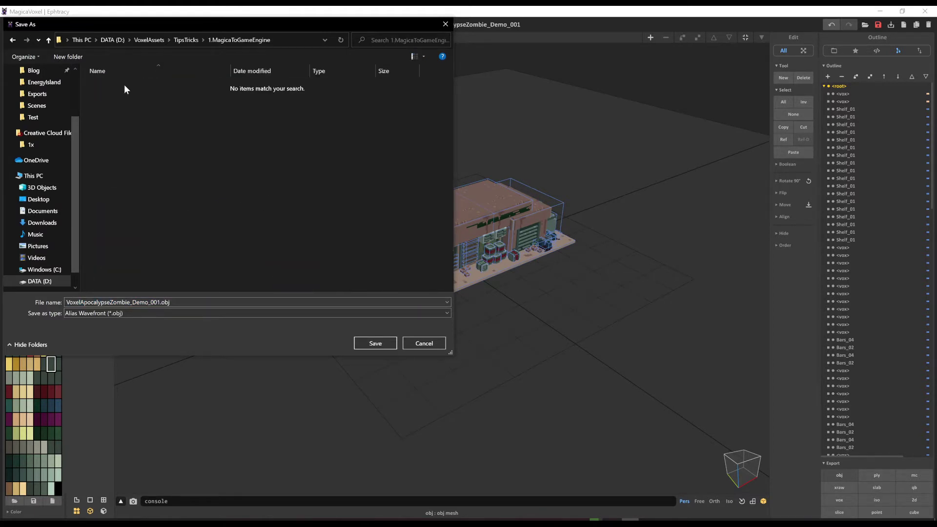
Step: Create a folder named Content and save the OBJ export in it as VoxelApocalypseZombie_Demo_001.obj
{"action": "left_click", "coordinate": [76, 60]}
{"action": "type", "text": "Content"}
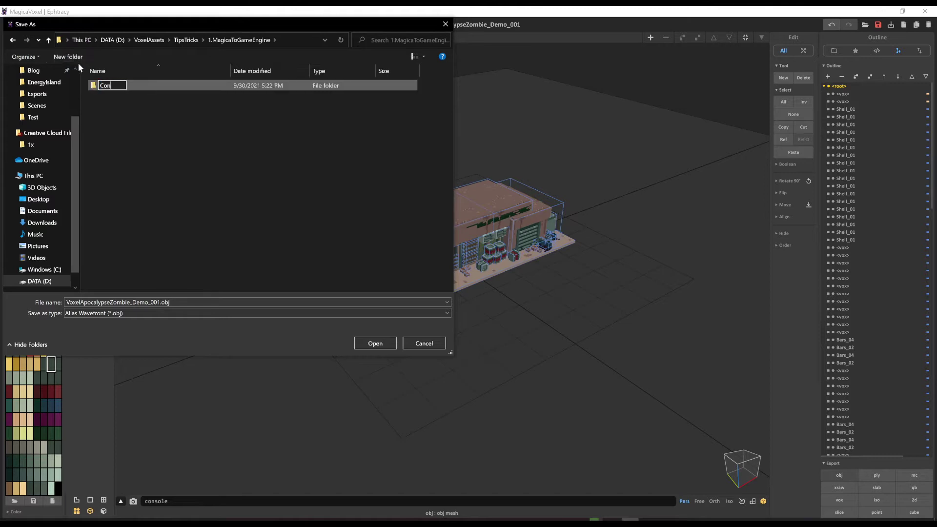
{"action": "left_click", "coordinate": [226, 160]}
{"action": "double_click", "coordinate": [136, 84]}
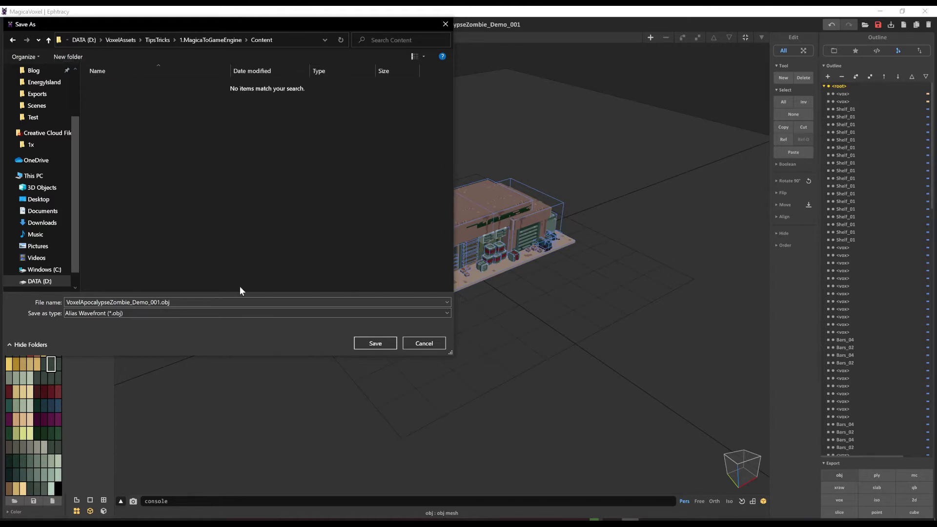
{"action": "left_click", "coordinate": [375, 343]}
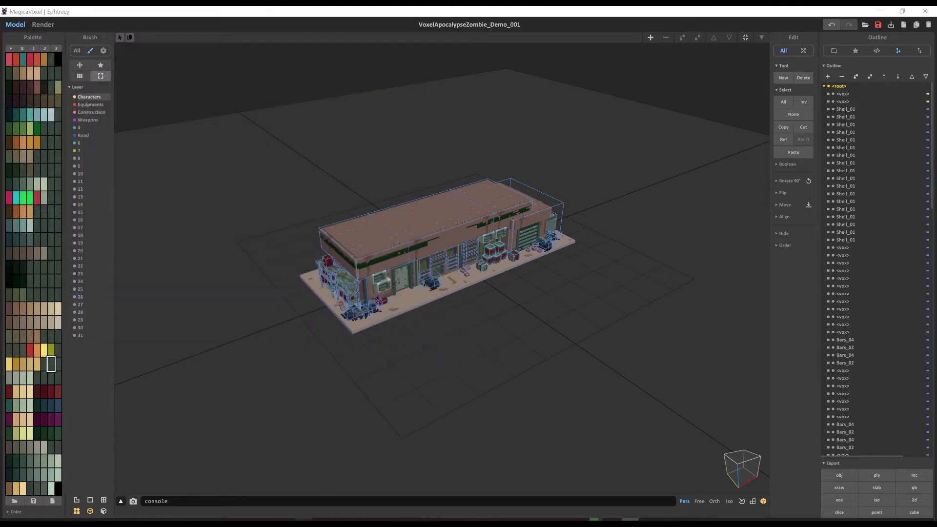
Step: Switch to File Explorer and open the folder D:\VoxelAssets\TipsTricks\1.MagicaToGameEngine\Content
{"action": "mouse_move", "coordinate": [304, 518]}
{"action": "left_click", "coordinate": [328, 495]}
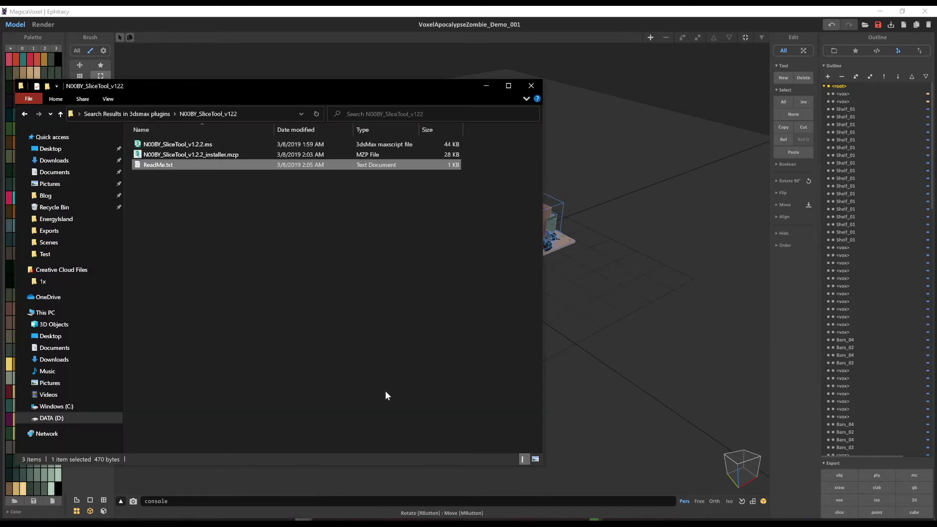
{"action": "left_click", "coordinate": [104, 115]}
{"action": "left_click", "coordinate": [61, 313]}
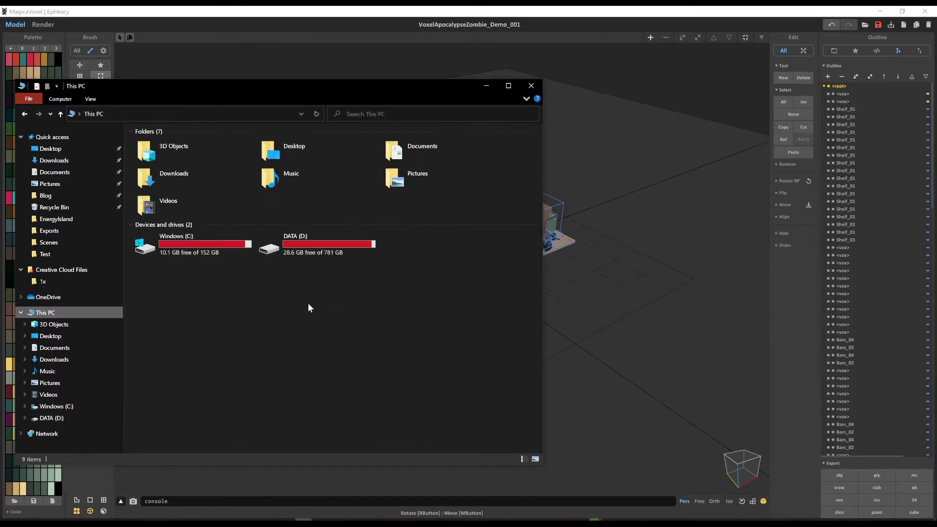
{"action": "double_click", "coordinate": [300, 252]}
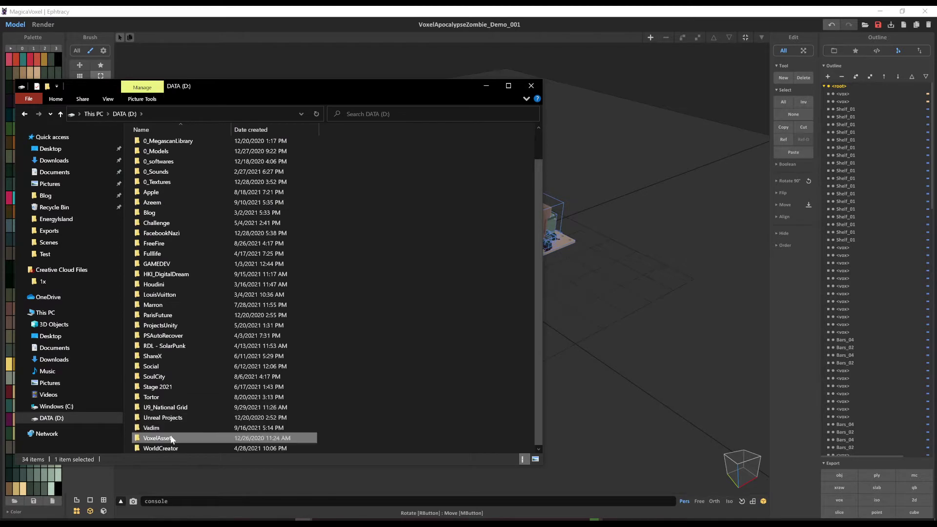
{"action": "double_click", "coordinate": [159, 438]}
{"action": "left_click", "coordinate": [165, 190]}
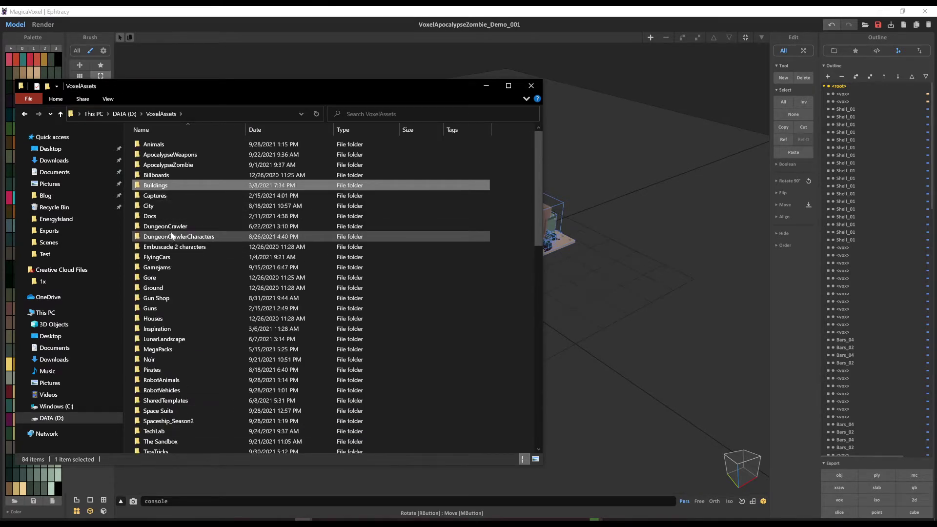
{"action": "double_click", "coordinate": [167, 447]}
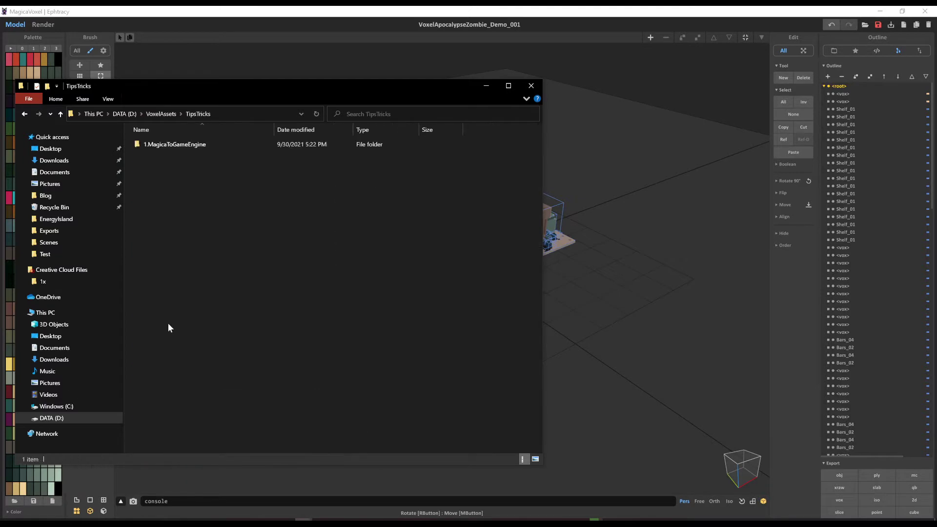
{"action": "double_click", "coordinate": [178, 145]}
{"action": "double_click", "coordinate": [178, 145]}
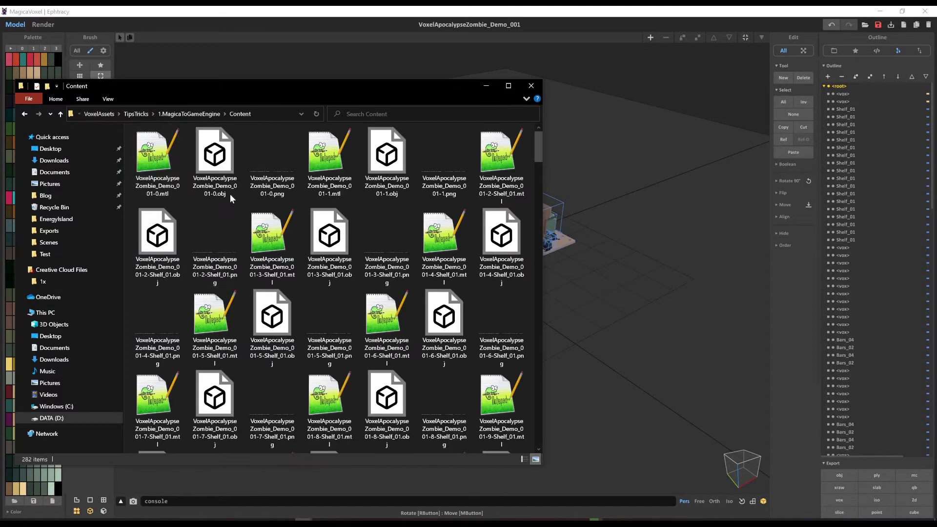
Step: Look through the exported OBJ, PNG and MTL files in the Content folder
{"action": "scroll", "coordinate": [538, 145], "scroll_direction": "down", "scroll_amount": 1}
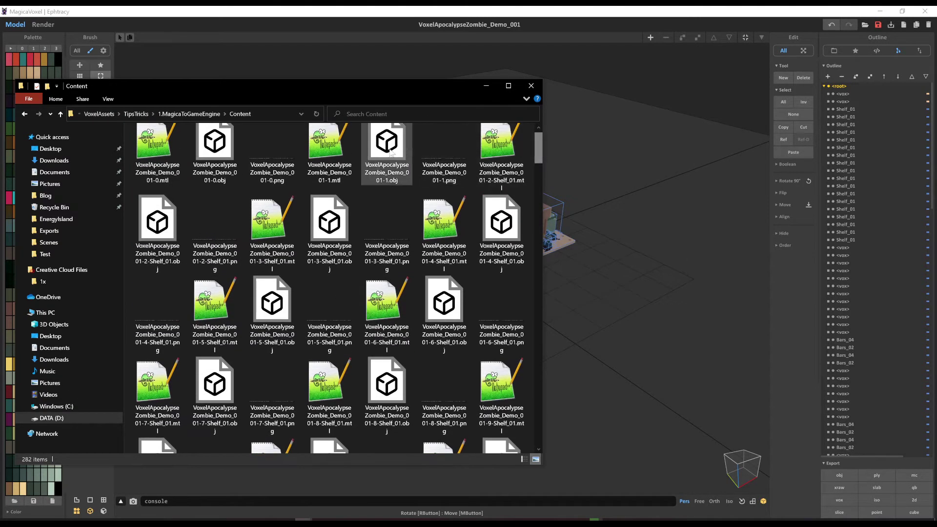
{"action": "left_click_drag", "start_coordinate": [539, 146], "coordinate": [536, 429]}
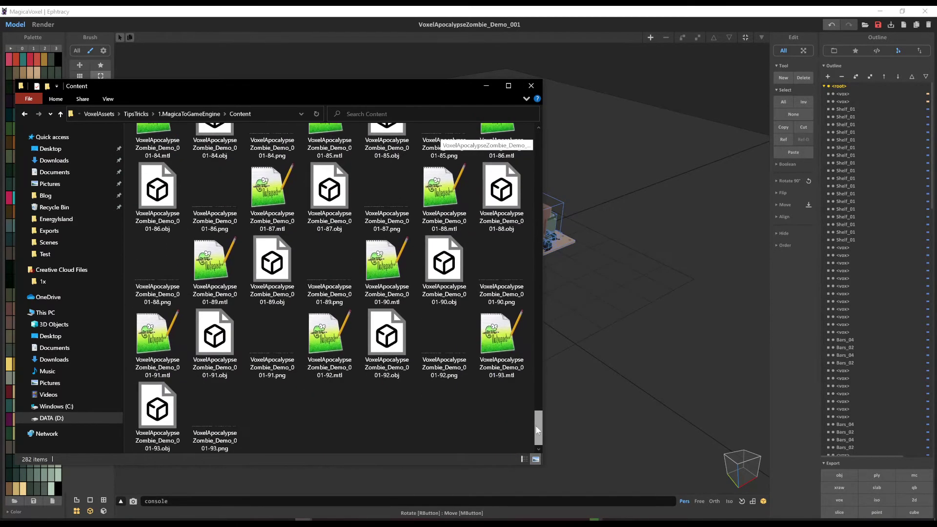
{"action": "left_click", "coordinate": [393, 347]}
{"action": "left_click", "coordinate": [447, 341]}
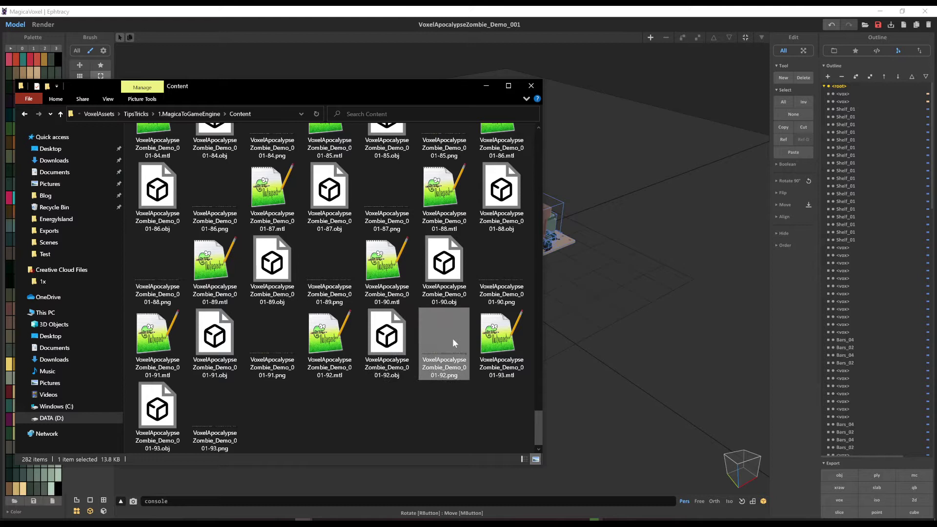
{"action": "left_click", "coordinate": [493, 349]}
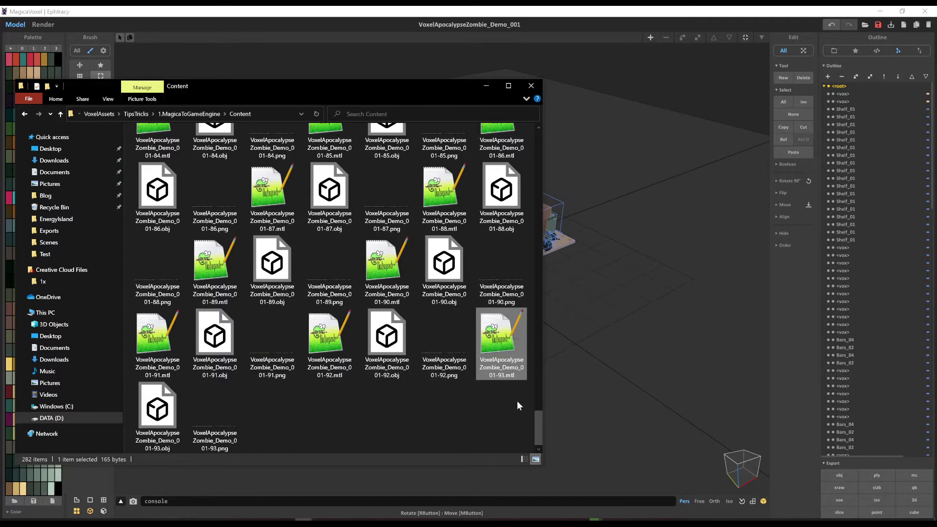
Step: Show the exported files in details view, sort them by type and select all the 3D Object files
{"action": "left_click", "coordinate": [523, 460]}
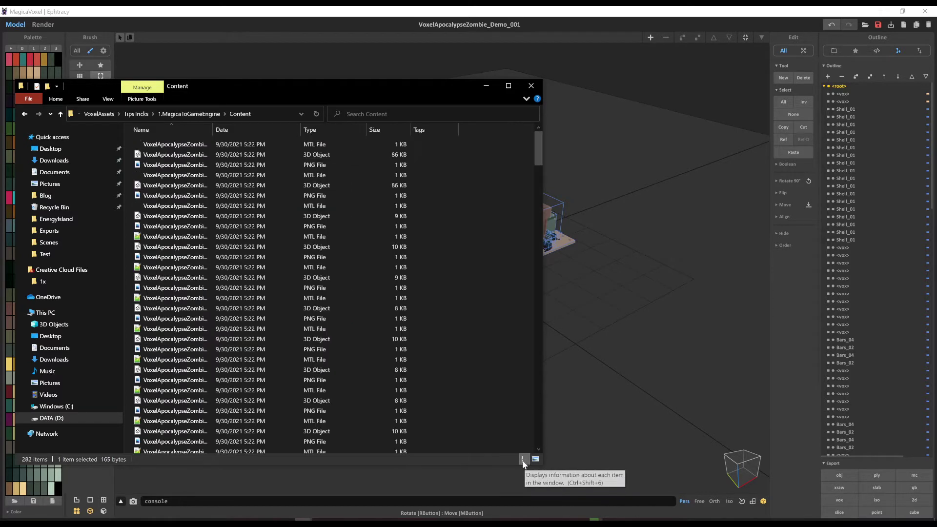
{"action": "left_click", "coordinate": [321, 128]}
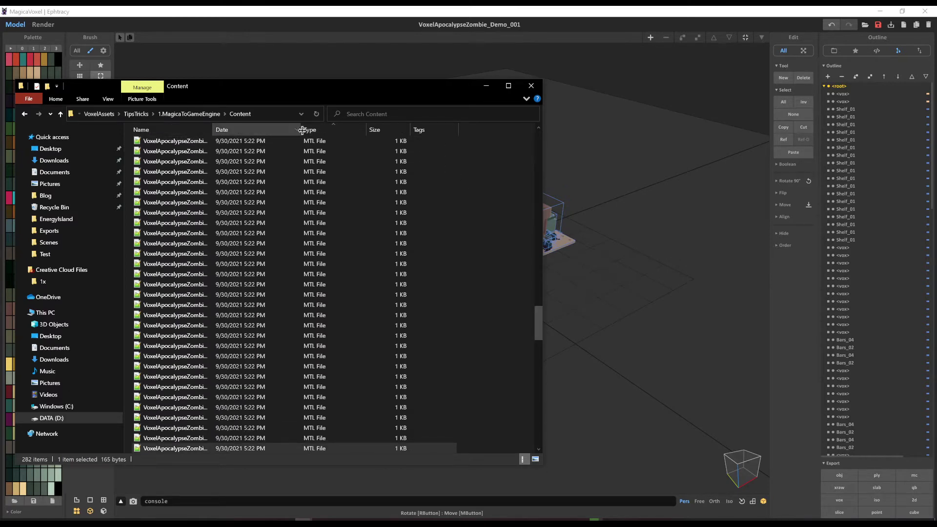
{"action": "left_click_drag", "start_coordinate": [539, 323], "coordinate": [542, 246]}
{"action": "left_click", "coordinate": [335, 147]}
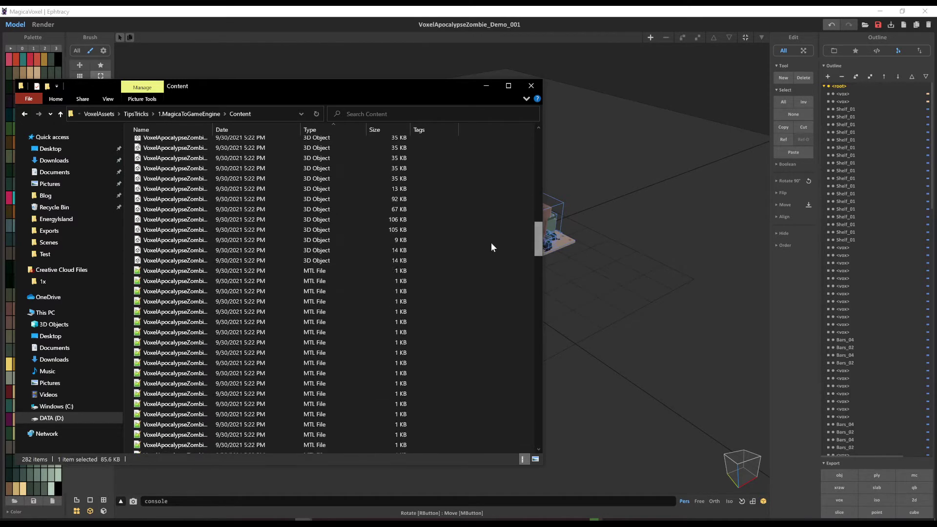
{"action": "left_click", "coordinate": [201, 259], "text": "shift"}
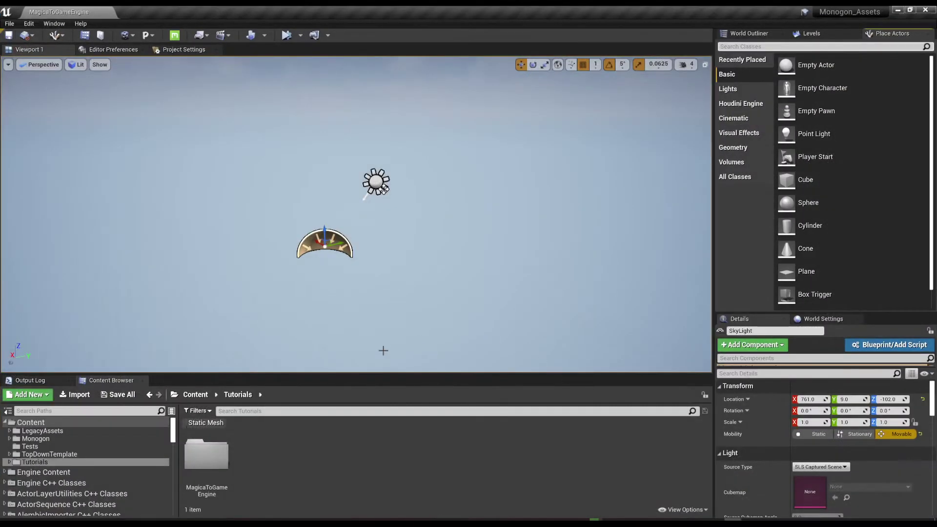
Step: Bring the selected OBJ files into the MagicaToGameEngine content folder in Unreal Engine for import
{"action": "key", "text": "alt+Tab"}
{"action": "left_click_drag", "start_coordinate": [307, 202], "coordinate": [264, 490]}
{"action": "left_click_drag", "start_coordinate": [213, 474], "coordinate": [215, 471]}
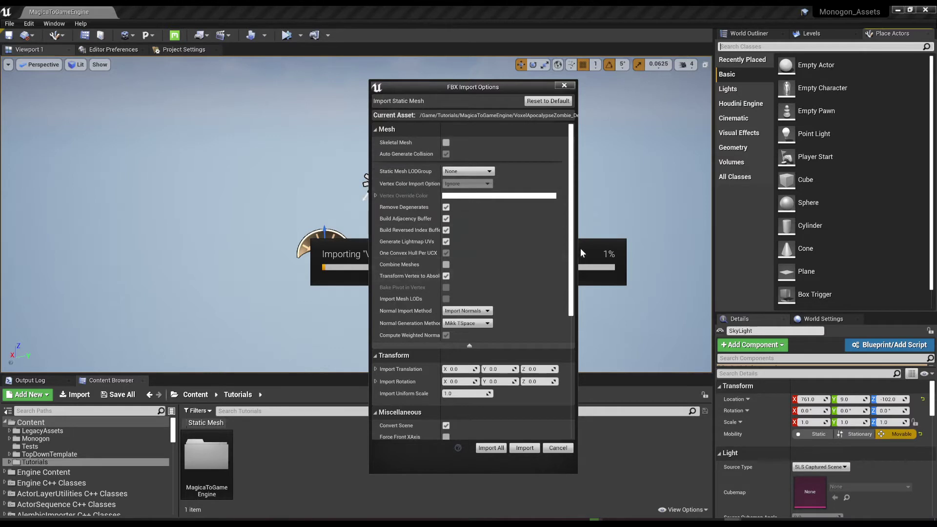
Step: Set the material import method to Do Not Create Material and import all the meshes
{"action": "scroll", "coordinate": [573, 254], "scroll_direction": "down", "scroll_amount": 5}
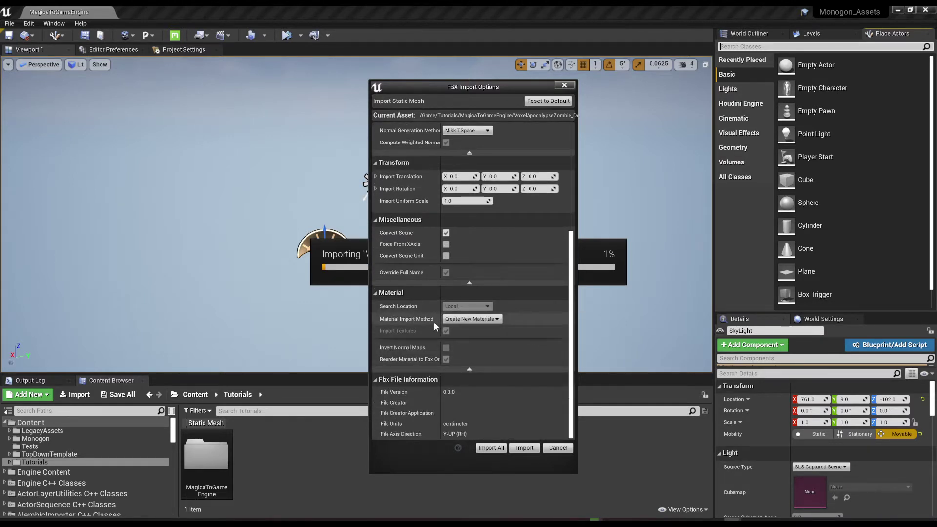
{"action": "left_click", "coordinate": [470, 318]}
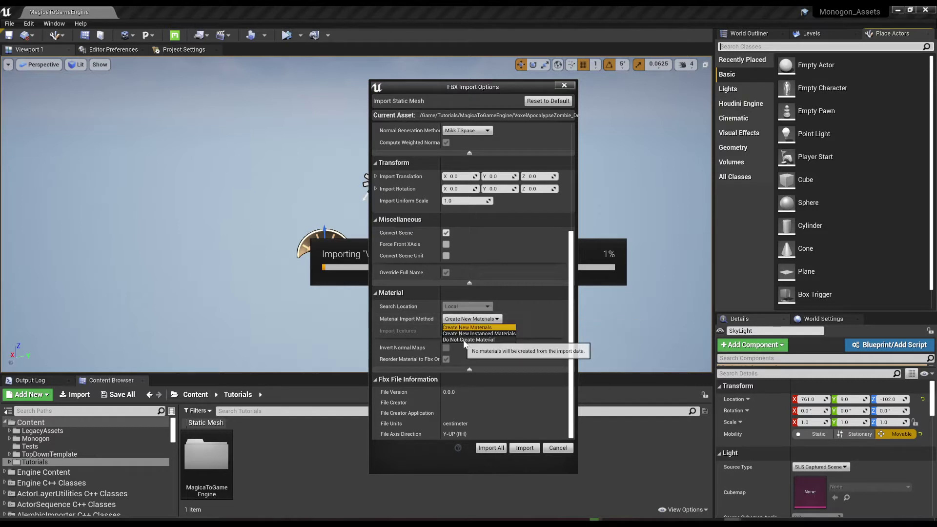
{"action": "left_click", "coordinate": [467, 340]}
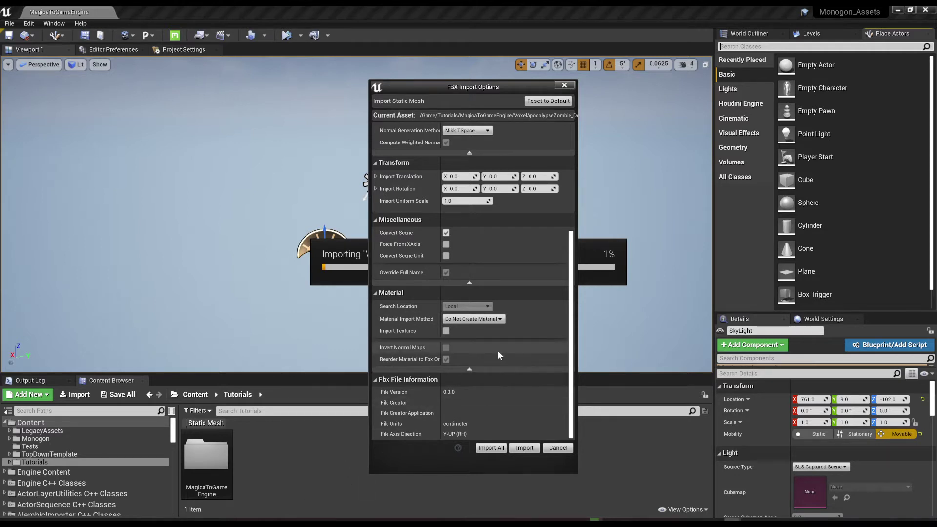
{"action": "left_click", "coordinate": [489, 448]}
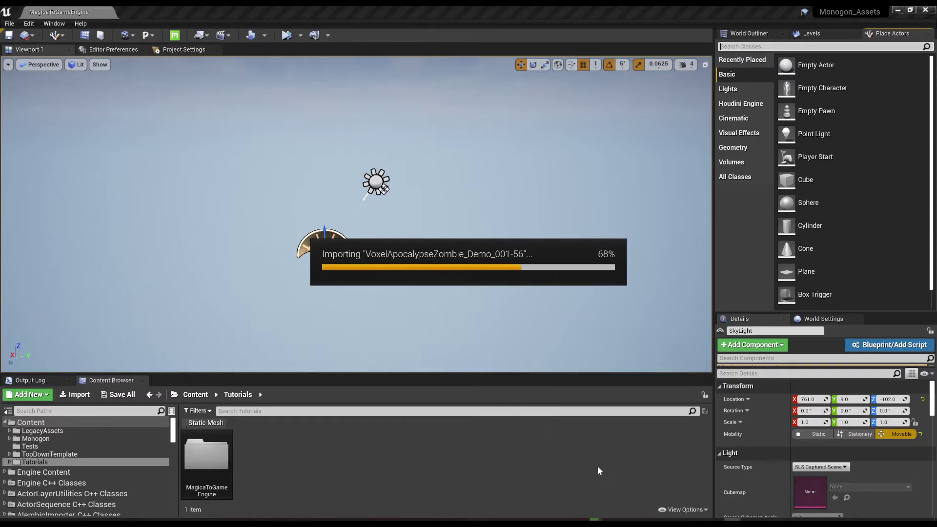
{"action": "key", "text": "alt+Tab"}
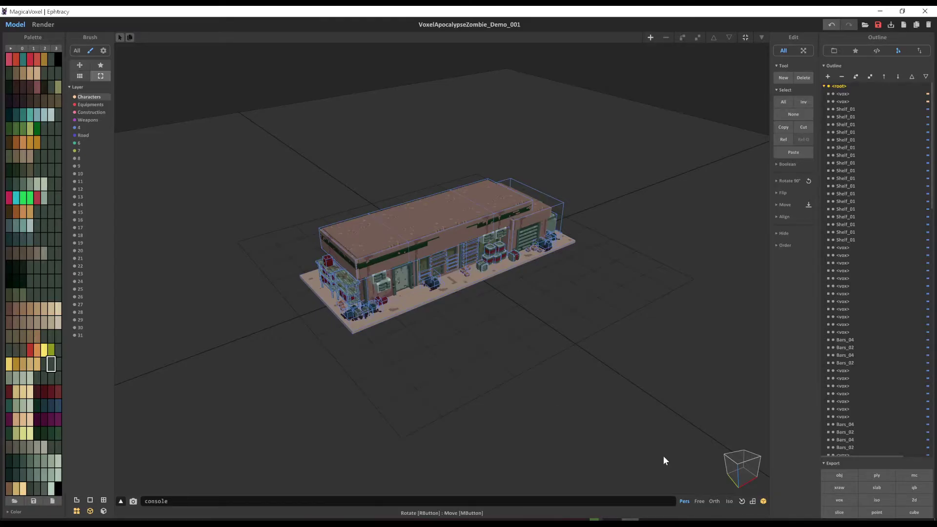
{"action": "left_click", "coordinate": [732, 482]}
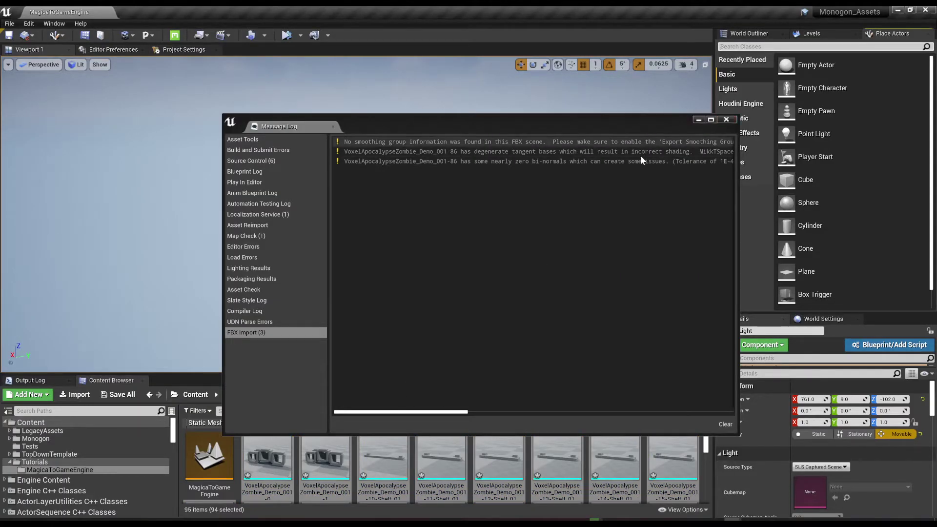
Step: Close the import message log and enlarge the Content Browser to look over the imported static meshes
{"action": "left_click", "coordinate": [728, 119]}
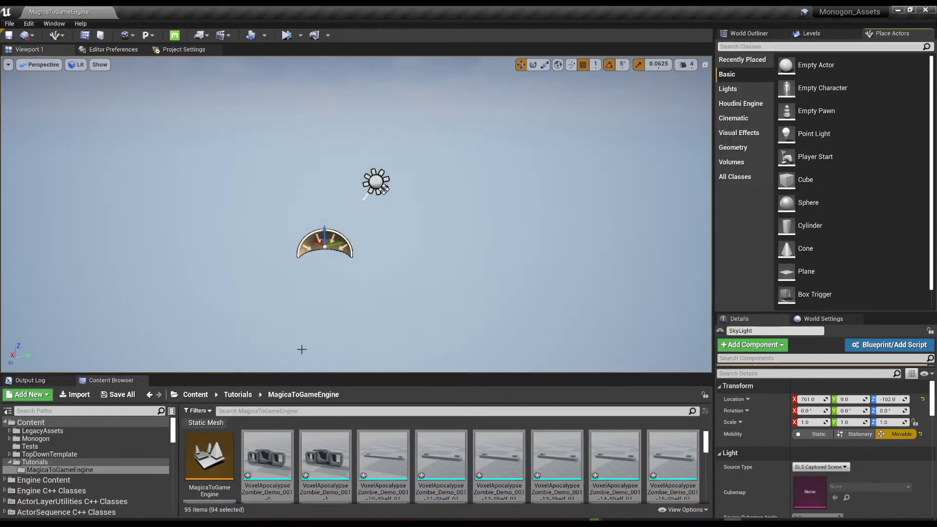
{"action": "left_click_drag", "start_coordinate": [297, 376], "coordinate": [298, 240]}
{"action": "scroll", "coordinate": [710, 372], "scroll_direction": "down", "scroll_amount": 10}
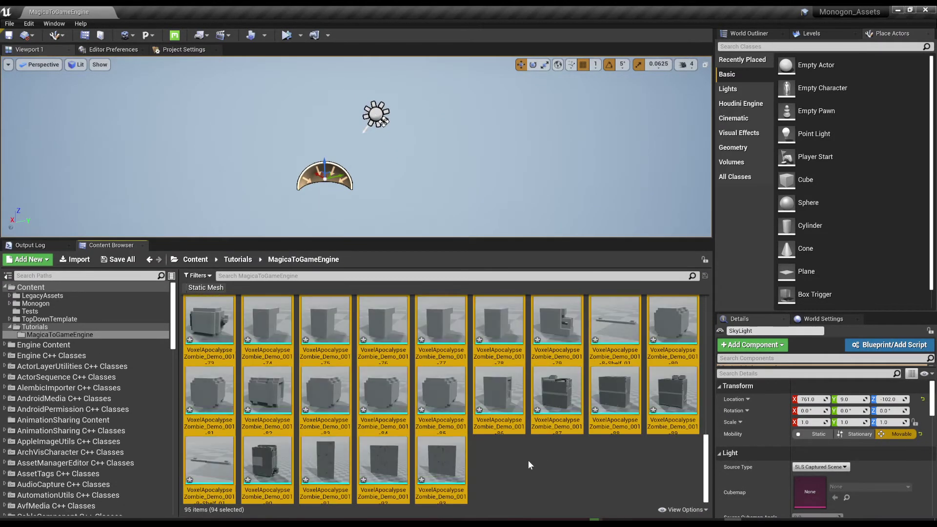
Step: Create a material named M_MagicavoxxelPalette in the MagicaToGameEngine folder and dock its editor beside the level editor, returning to the level
{"action": "right_click", "coordinate": [527, 461]}
{"action": "left_click", "coordinate": [550, 256]}
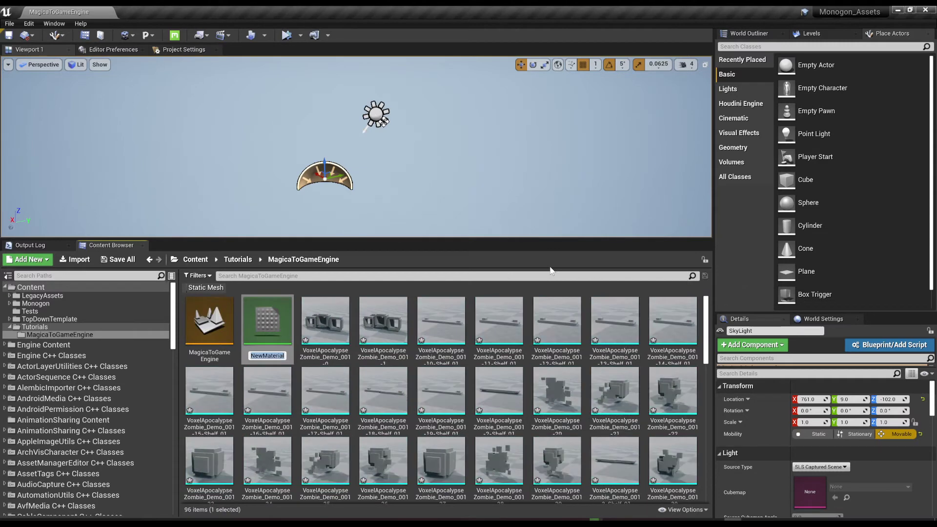
{"action": "type", "text": "M_"}
{"action": "type", "text": "Magicavoxxel"}
{"action": "type", "text": "Palette"}
{"action": "key", "text": "Return"}
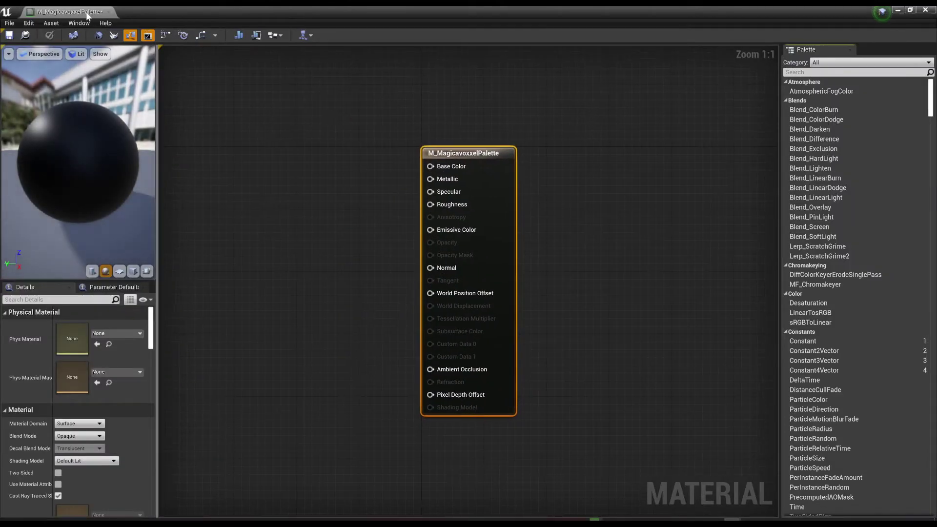
{"action": "left_click_drag", "start_coordinate": [86, 12], "coordinate": [189, 11]}
{"action": "left_click", "coordinate": [59, 11]}
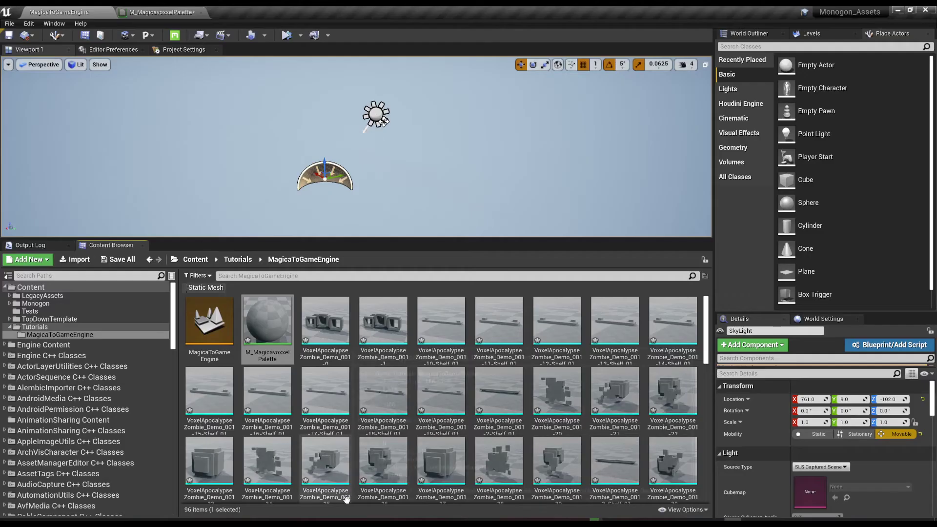
Step: Try to import one exported palette PNG from the File Explorer export folder into the MagicaToGameEngine content folder
{"action": "mouse_move", "coordinate": [312, 510]}
{"action": "left_click", "coordinate": [333, 473]}
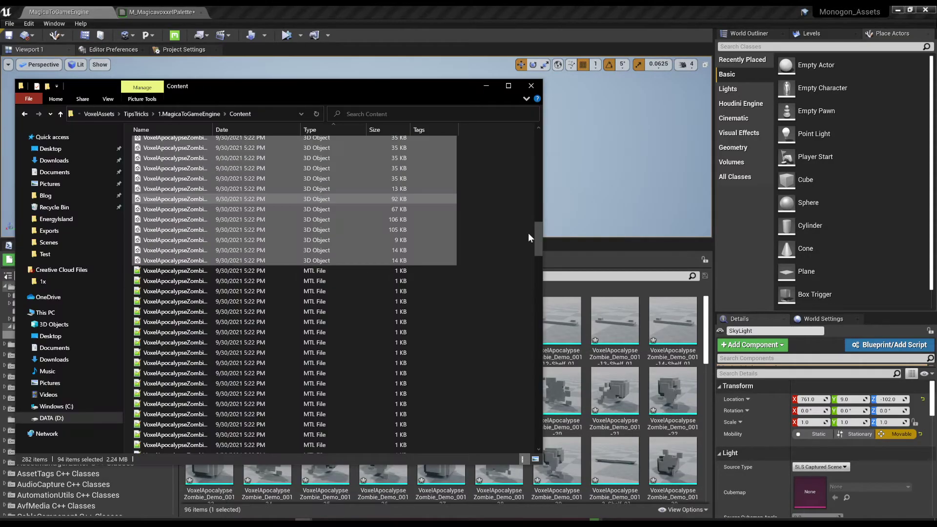
{"action": "left_click_drag", "start_coordinate": [537, 238], "coordinate": [542, 403]}
{"action": "left_click", "coordinate": [271, 219]}
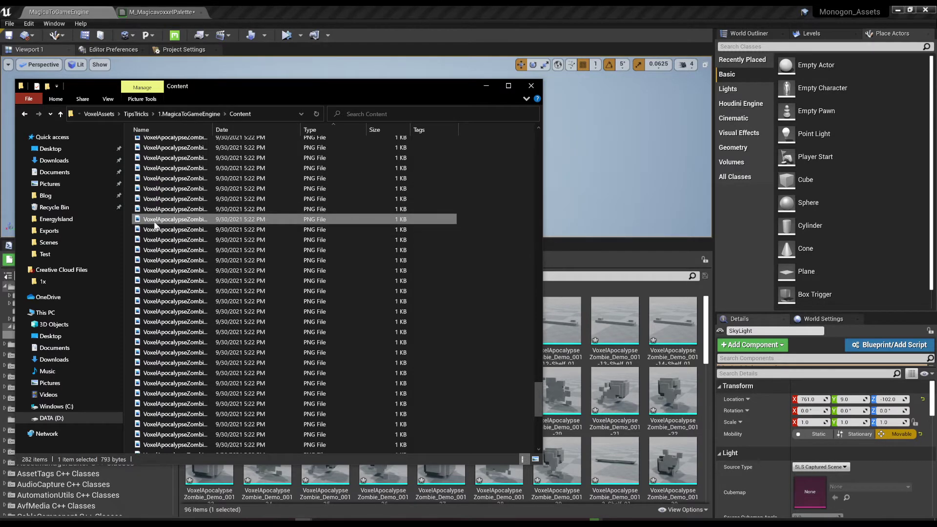
{"action": "left_click_drag", "start_coordinate": [157, 223], "coordinate": [588, 367]}
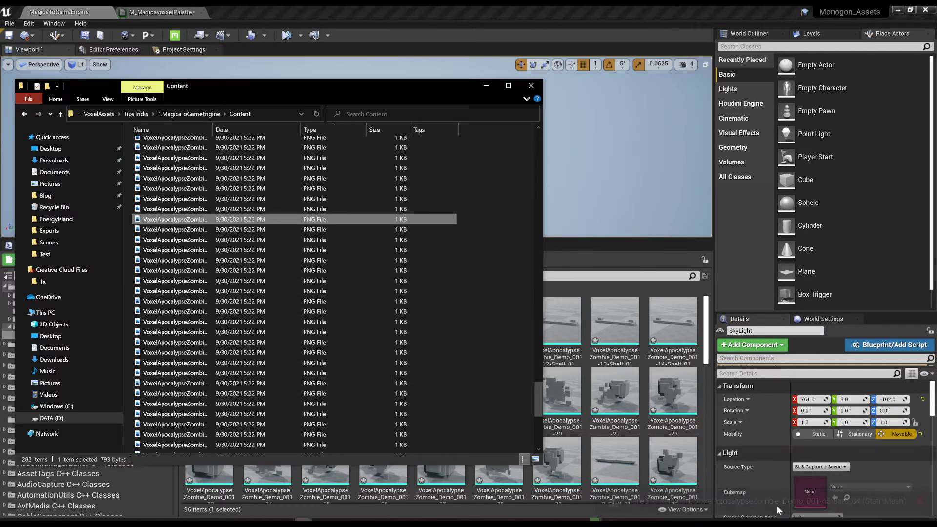
{"action": "left_click", "coordinate": [660, 383]}
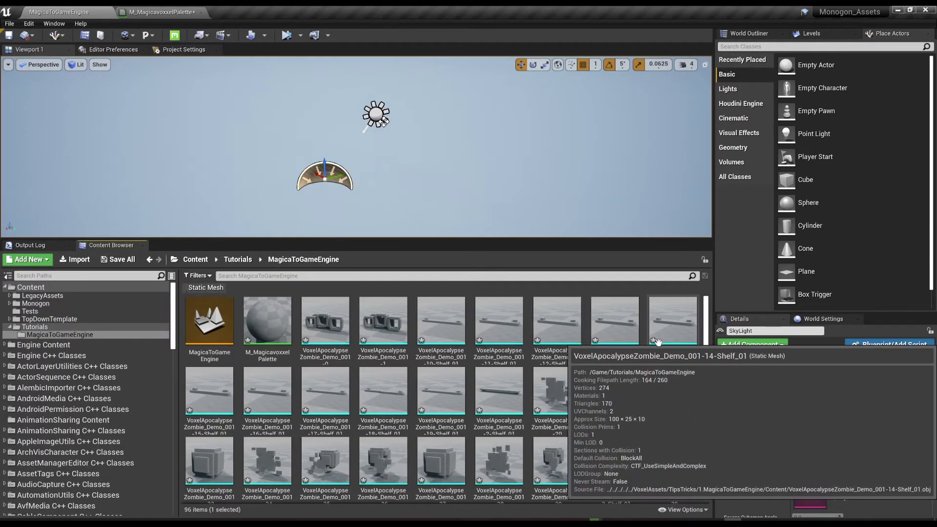
Step: Save all the unsaved assets and go to the end of the MagicaToGameEngine asset list
{"action": "key", "text": "ctrl+shift+s"}
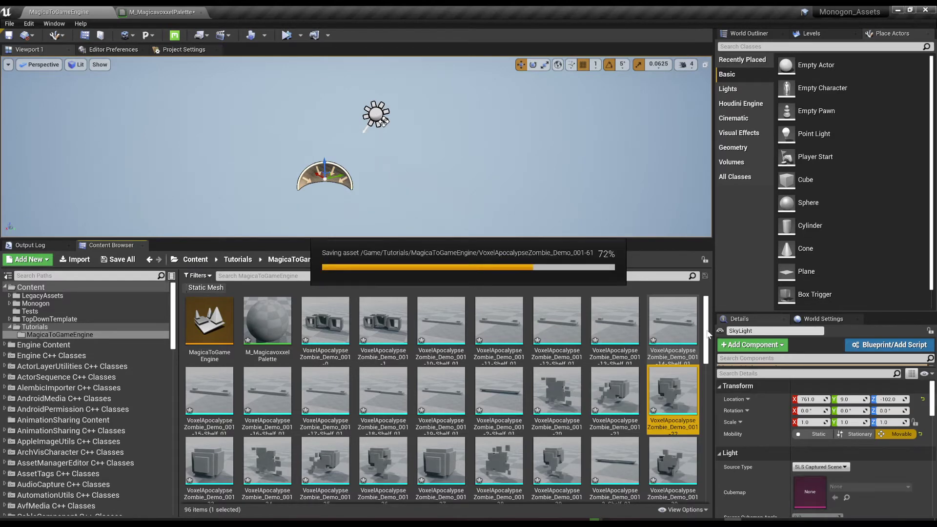
{"action": "left_click_drag", "start_coordinate": [707, 346], "coordinate": [708, 505]}
{"action": "left_click", "coordinate": [643, 481]}
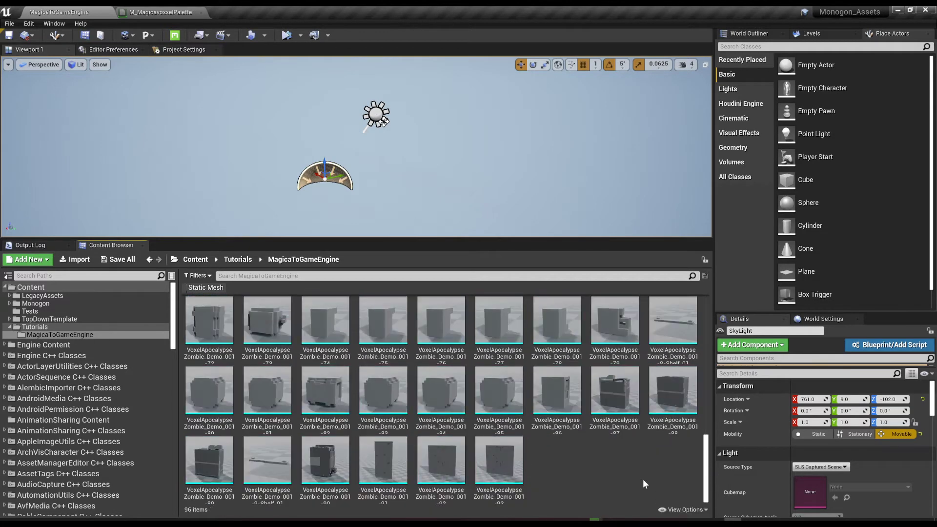
Step: Try once more to bring an exported palette PNG from File Explorer into the content folder in Unreal Engine
{"action": "key", "text": "alt+Tab"}
{"action": "left_click_drag", "start_coordinate": [163, 149], "coordinate": [602, 479]}
{"action": "left_click", "coordinate": [599, 477]}
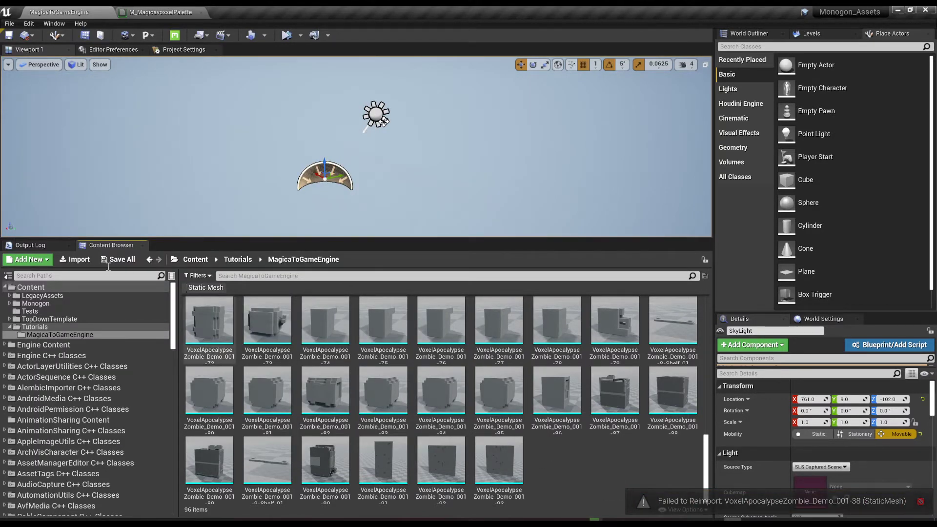
Step: Check the Output Log and the Message Log's Map Check and Asset Tools categories for the import error, then return to the Content Browser
{"action": "left_click", "coordinate": [31, 245]}
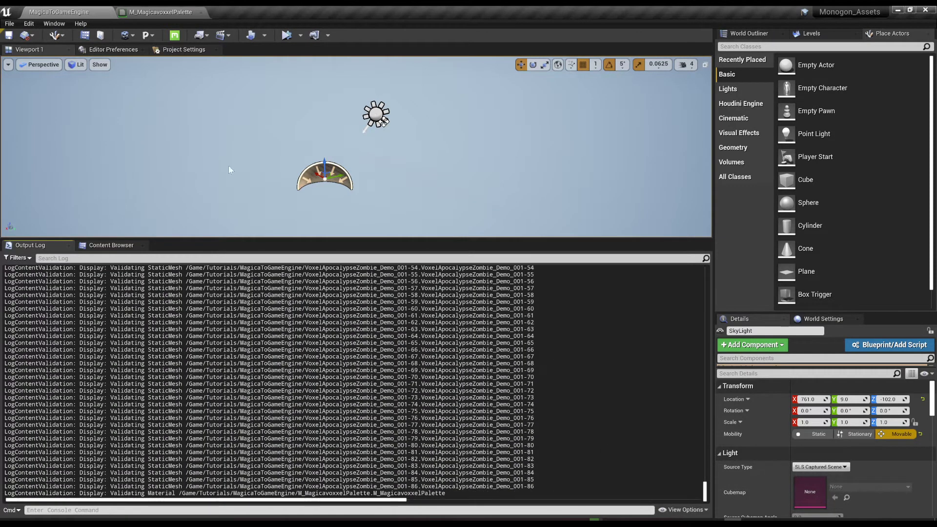
{"action": "left_click", "coordinate": [29, 24]}
{"action": "mouse_move", "coordinate": [47, 27]}
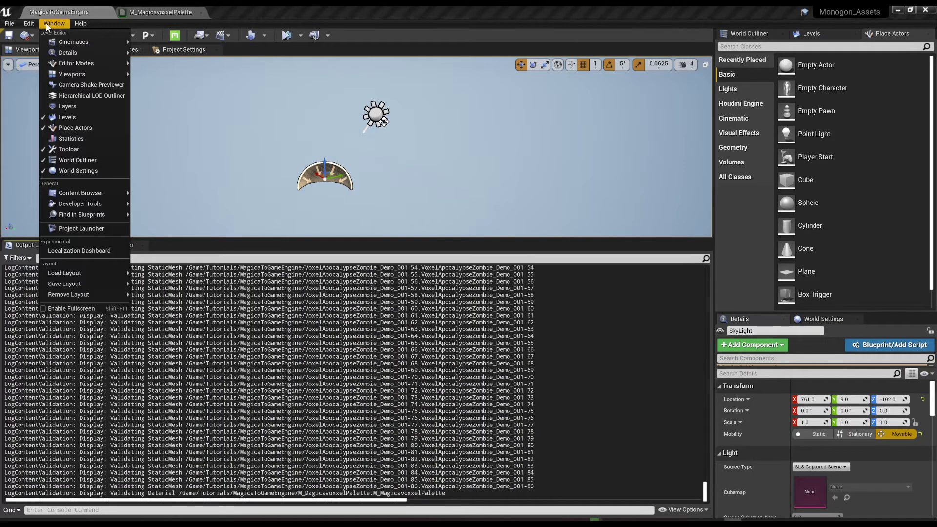
{"action": "mouse_move", "coordinate": [83, 204]}
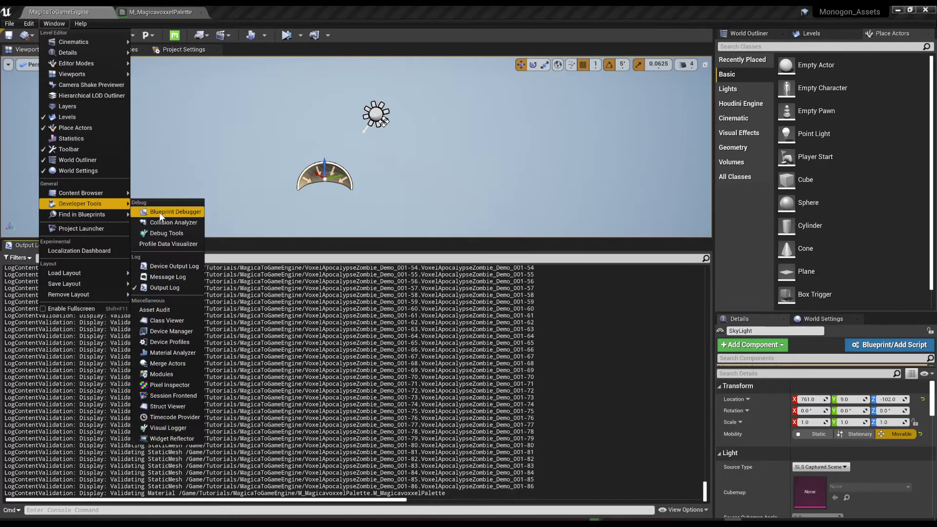
{"action": "left_click", "coordinate": [154, 276]}
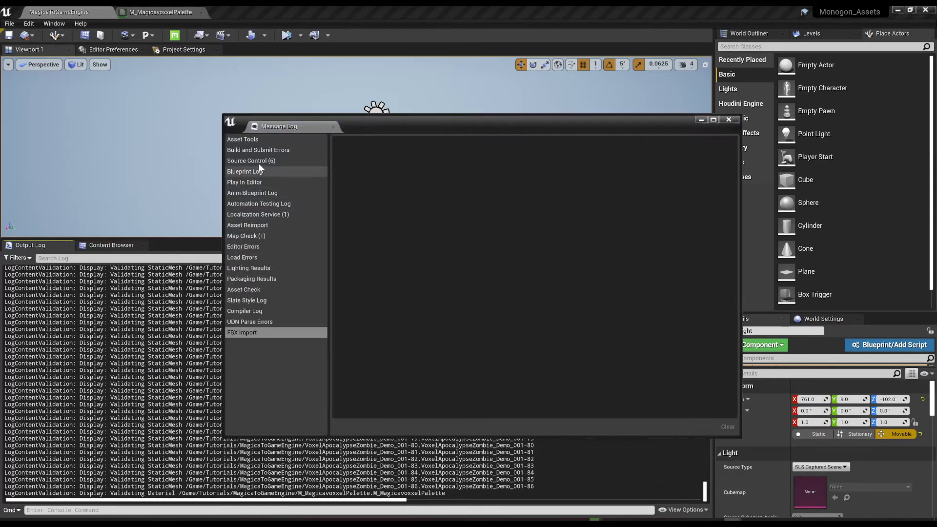
{"action": "left_click", "coordinate": [254, 236]}
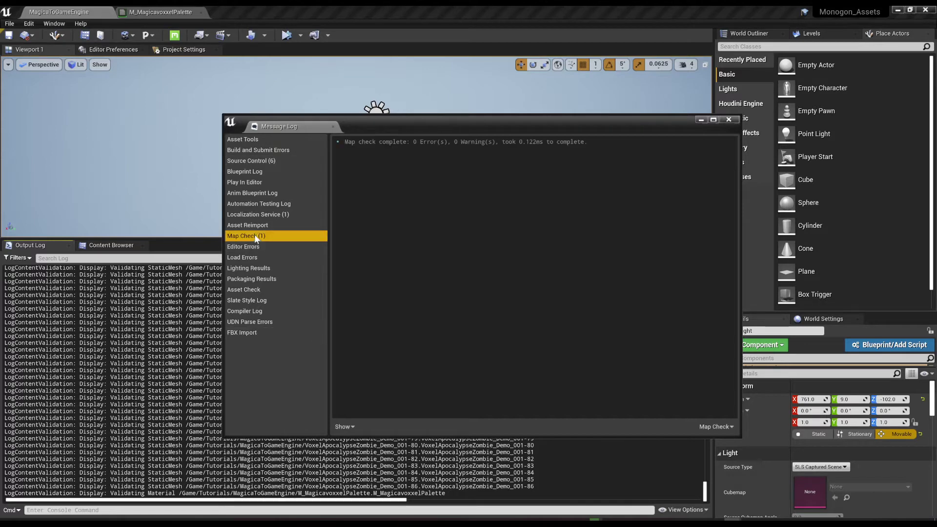
{"action": "left_click", "coordinate": [257, 139]}
{"action": "left_click", "coordinate": [728, 120]}
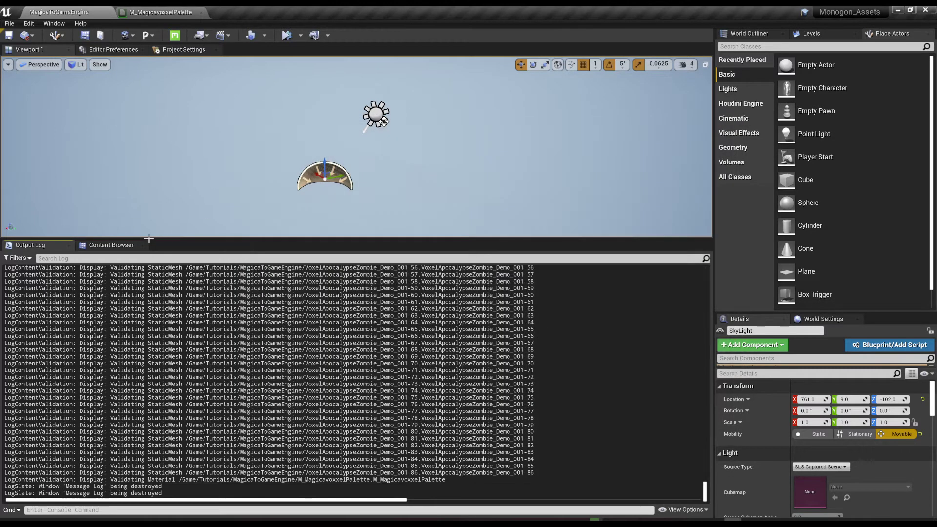
{"action": "left_click", "coordinate": [119, 248]}
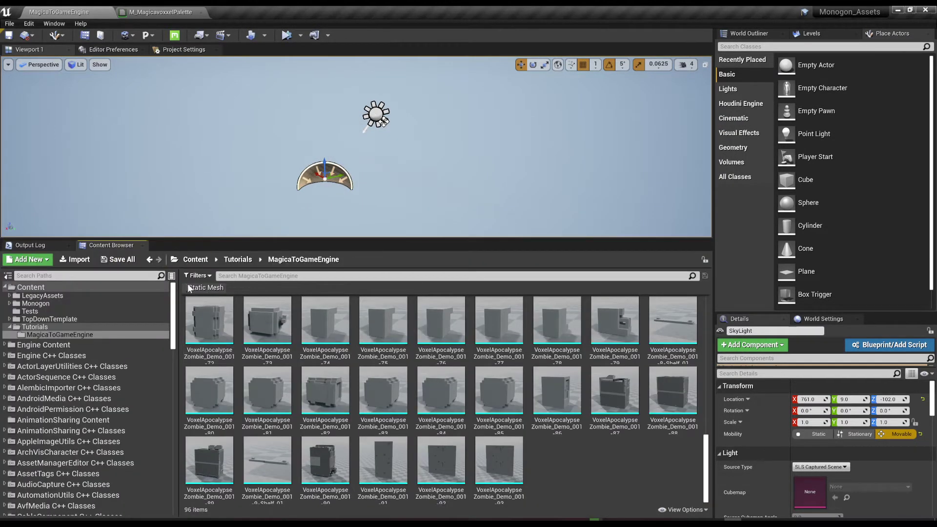
{"action": "left_click", "coordinate": [33, 259]}
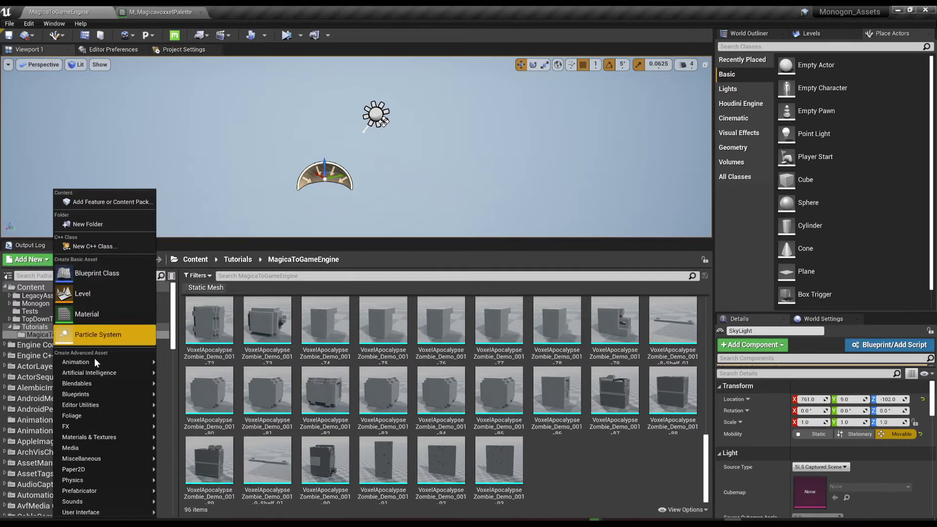
{"action": "mouse_move", "coordinate": [96, 365]}
{"action": "left_click", "coordinate": [556, 463]}
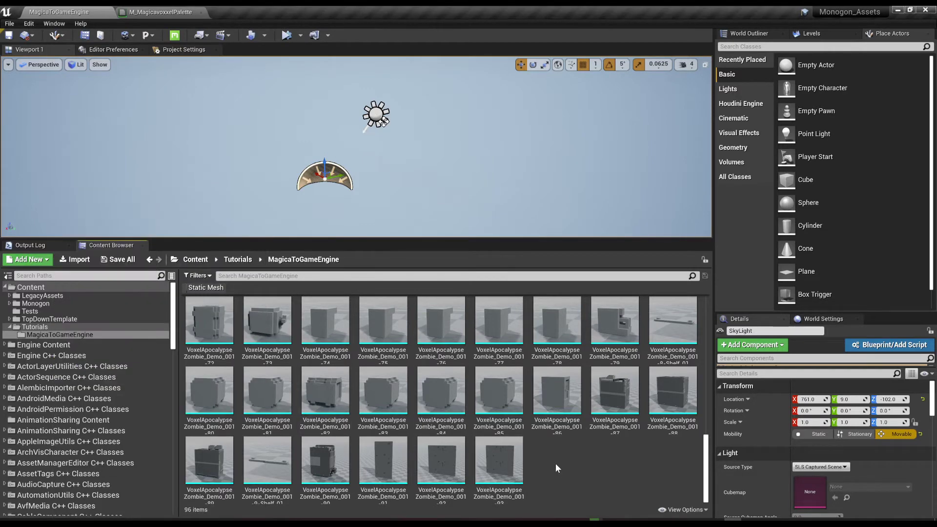
{"action": "right_click", "coordinate": [552, 465]}
Step: Try importing the exported VoxelApocalypseZombie_Demo_001-0 file from VoxelAssets/TipsTricks/1.MagicaToGameEngine/Content, declining to replace any existing assets
{"action": "left_click", "coordinate": [73, 259]}
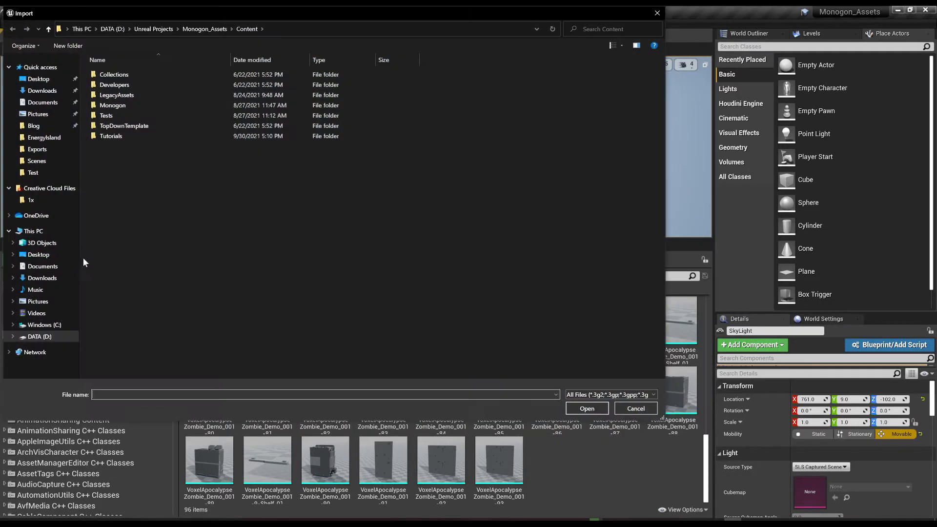
{"action": "left_click", "coordinate": [106, 31]}
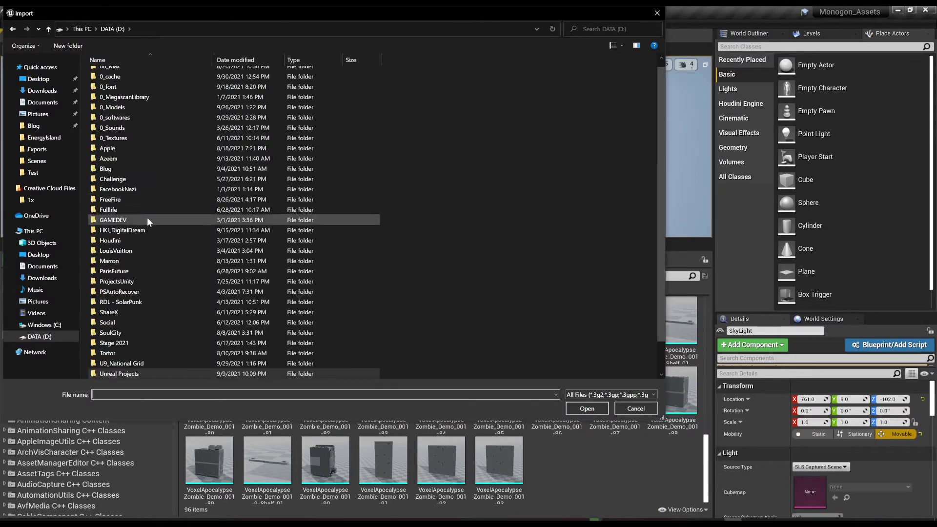
{"action": "left_click", "coordinate": [148, 220]}
{"action": "scroll", "coordinate": [150, 222], "scroll_direction": "down", "scroll_amount": 1}
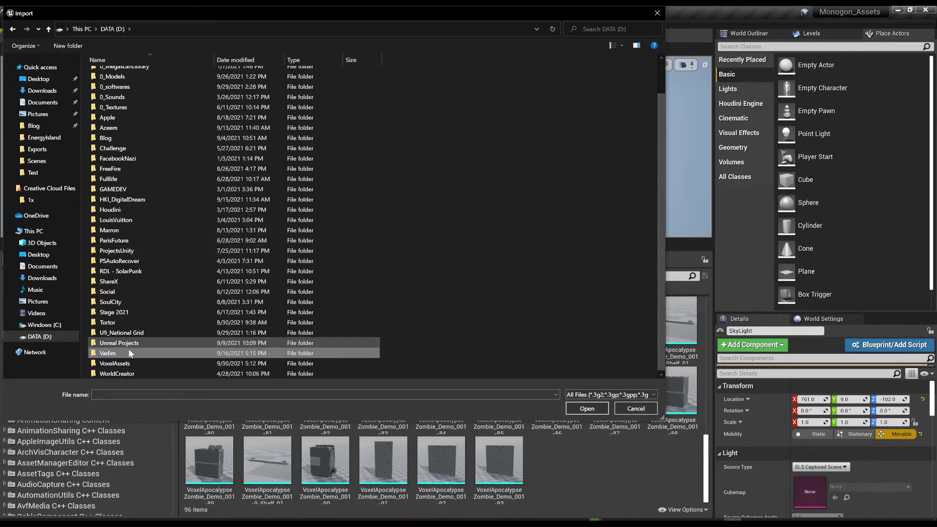
{"action": "double_click", "coordinate": [129, 363]}
{"action": "left_click", "coordinate": [130, 269]}
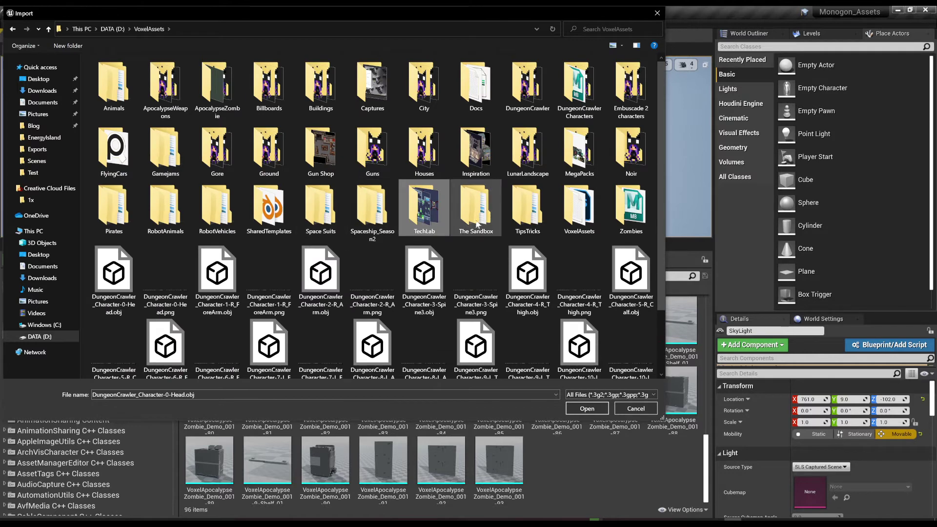
{"action": "double_click", "coordinate": [520, 220]}
{"action": "double_click", "coordinate": [132, 74]}
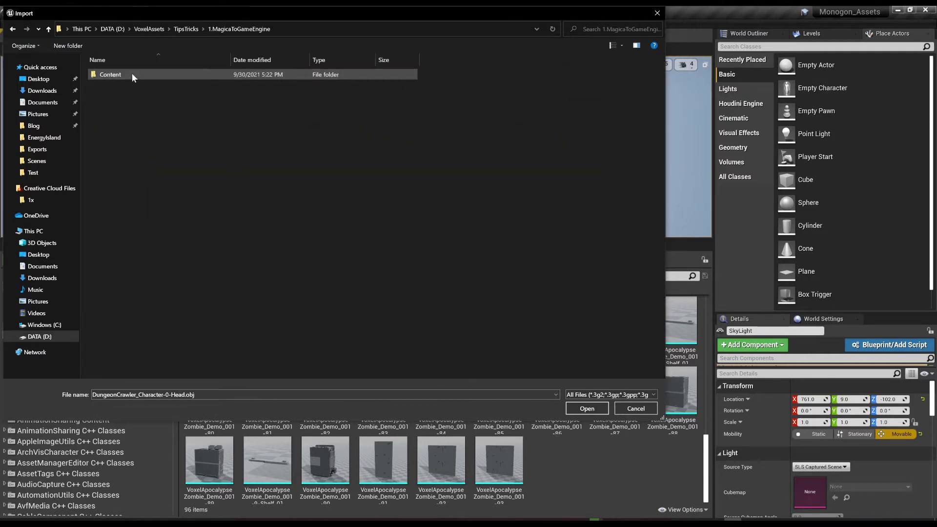
{"action": "double_click", "coordinate": [130, 74]}
{"action": "double_click", "coordinate": [170, 93]}
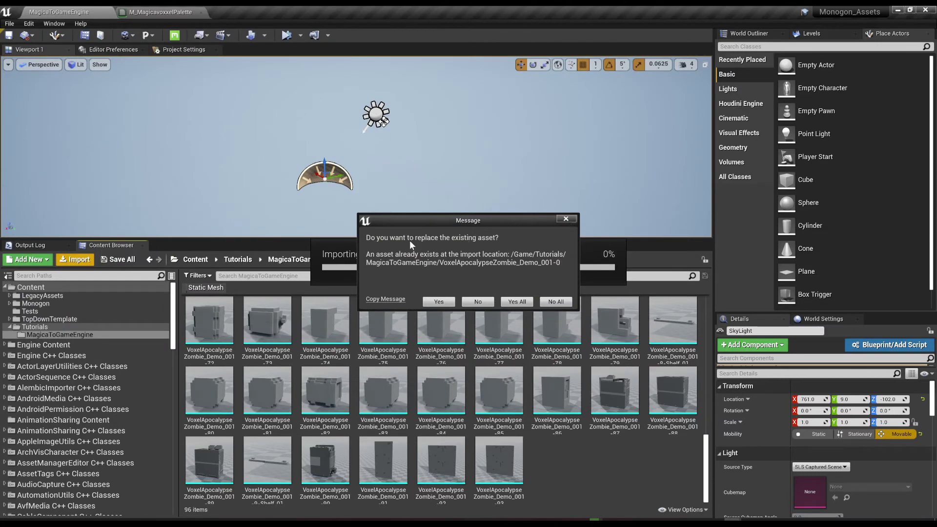
{"action": "left_click", "coordinate": [555, 302]}
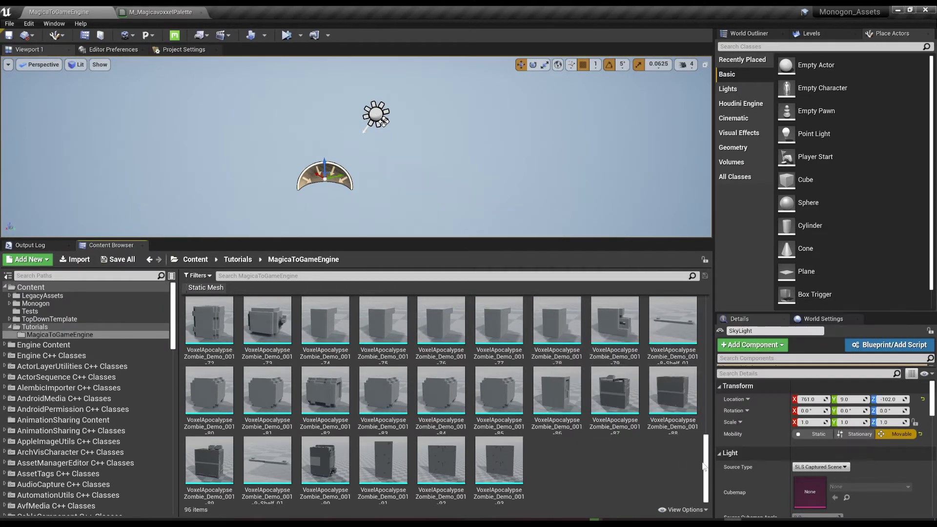
Step: Switch to the export folder in File Explorer, widen the Name column and sort the files by name
{"action": "key", "text": "alt+Tab"}
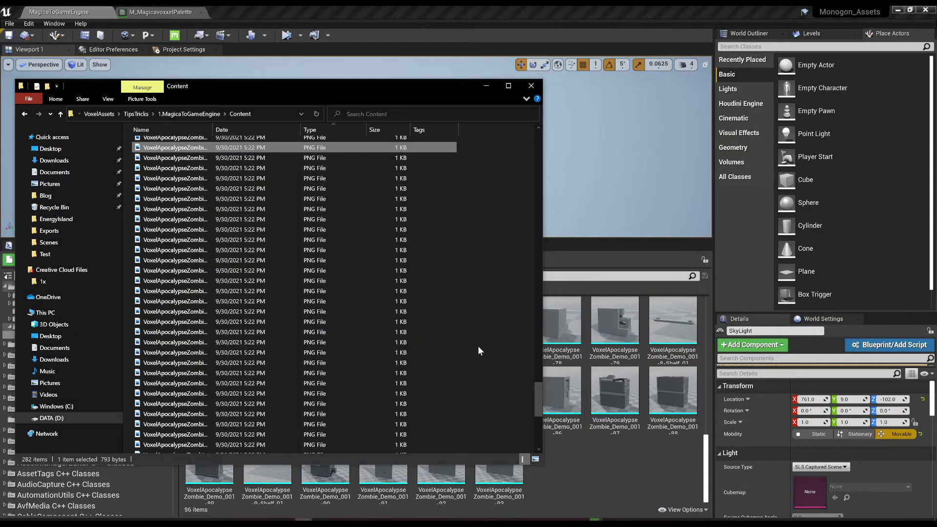
{"action": "left_click_drag", "start_coordinate": [215, 130], "coordinate": [310, 136]}
{"action": "left_click_drag", "start_coordinate": [540, 394], "coordinate": [538, 142]}
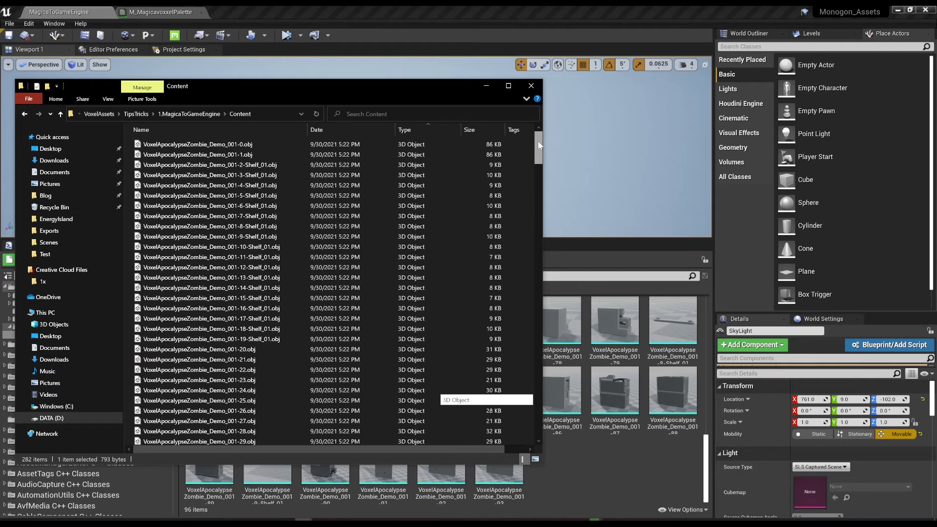
{"action": "left_click", "coordinate": [193, 130]}
{"action": "mouse_move", "coordinate": [538, 158]}
{"action": "left_mouse_down"}
{"action": "mouse_move", "coordinate": [538, 253]}
{"action": "mouse_move", "coordinate": [538, 158]}
{"action": "left_mouse_up"}
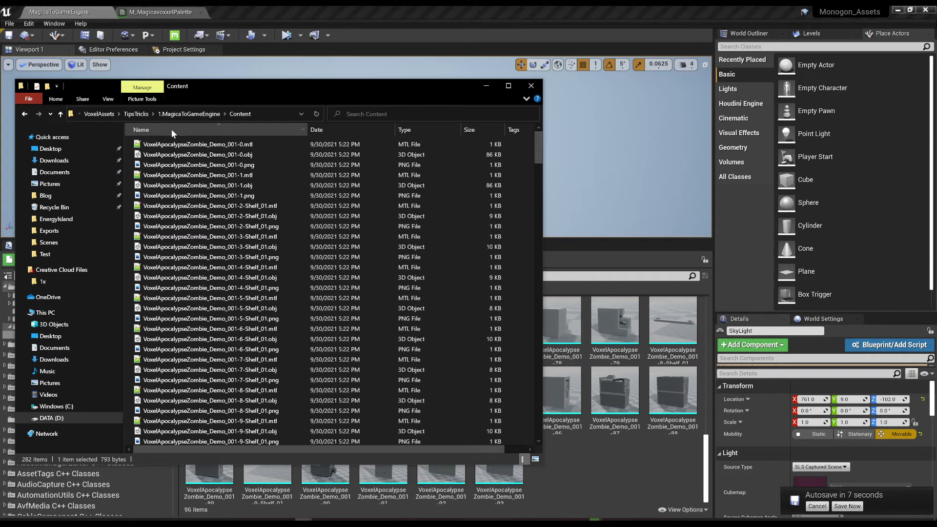
Step: Compare the file name of VoxelApocalypseZombie_Demo_001-0.obj with the MTL and PNG files beside it
{"action": "left_click", "coordinate": [174, 155]}
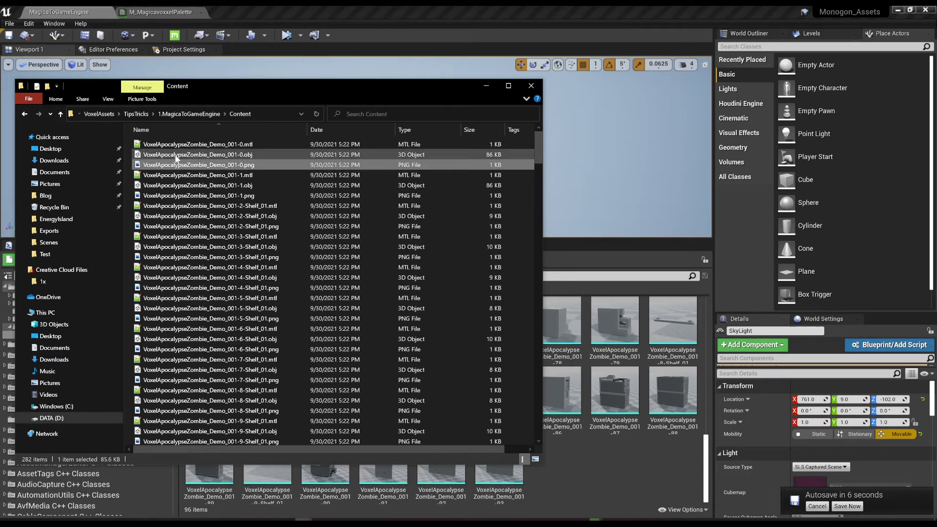
{"action": "key", "text": "Up"}
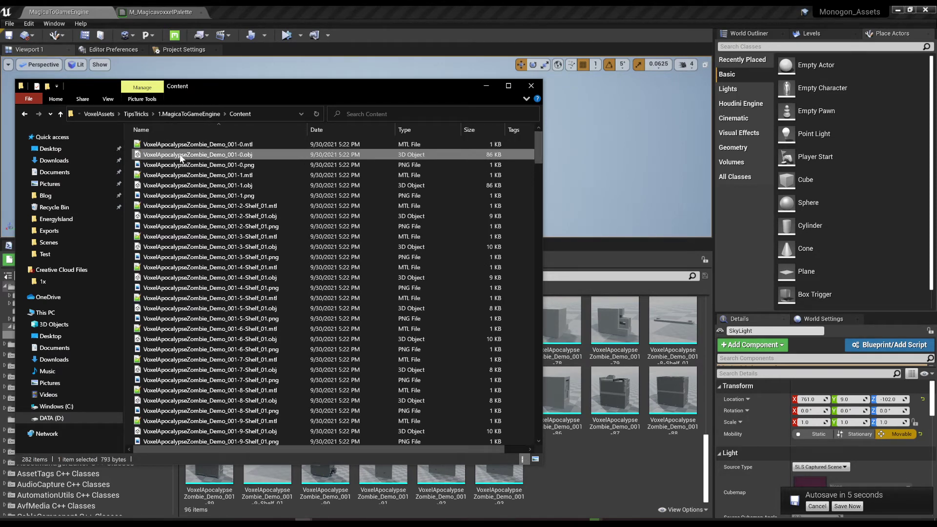
{"action": "left_click", "coordinate": [248, 155]}
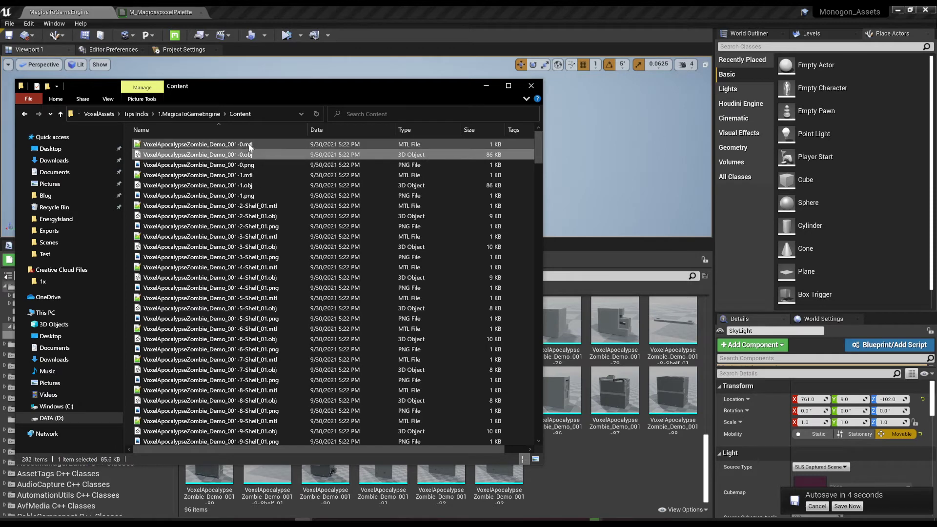
Step: Duplicate VoxelApocalypseZombie_Demo_001-0.png within the same export folder
{"action": "left_click", "coordinate": [242, 165]}
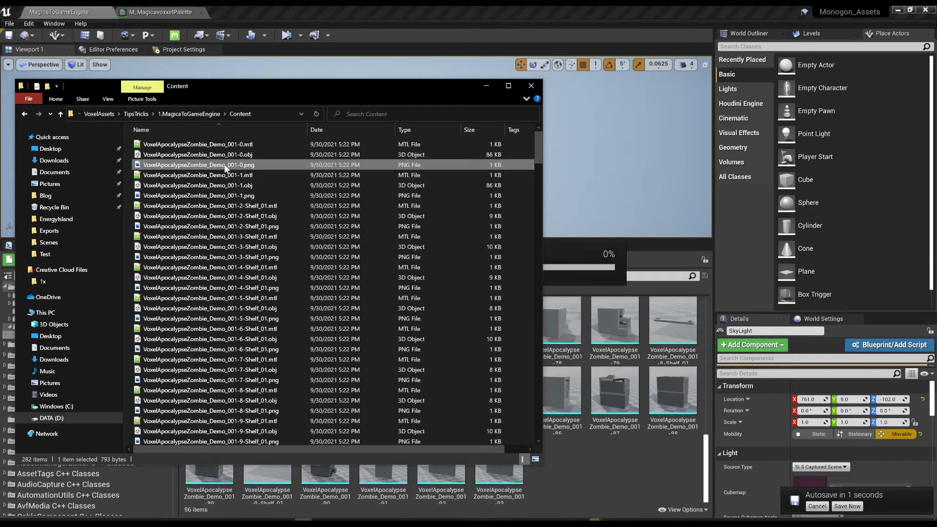
{"action": "key", "text": "ctrl+c"}
{"action": "key", "text": "ctrl+v"}
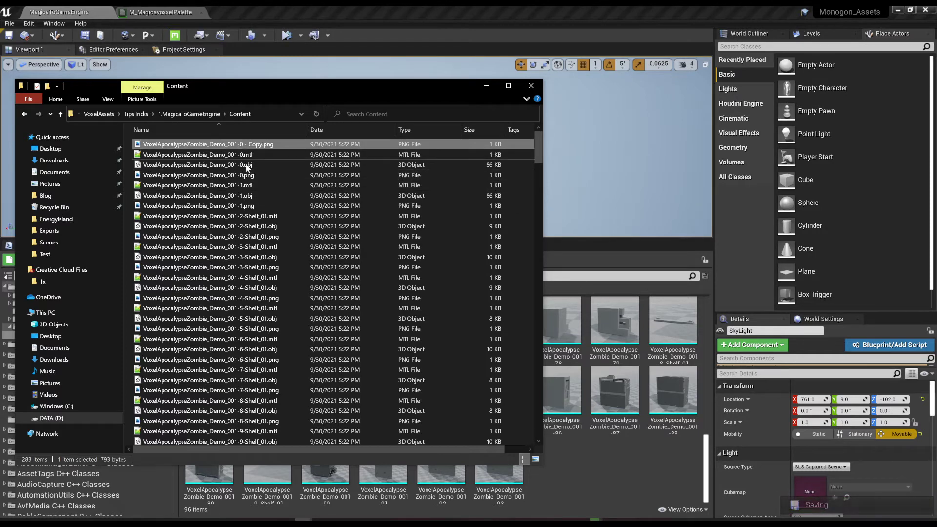
{"action": "left_click_drag", "start_coordinate": [200, 117], "coordinate": [199, 119]}
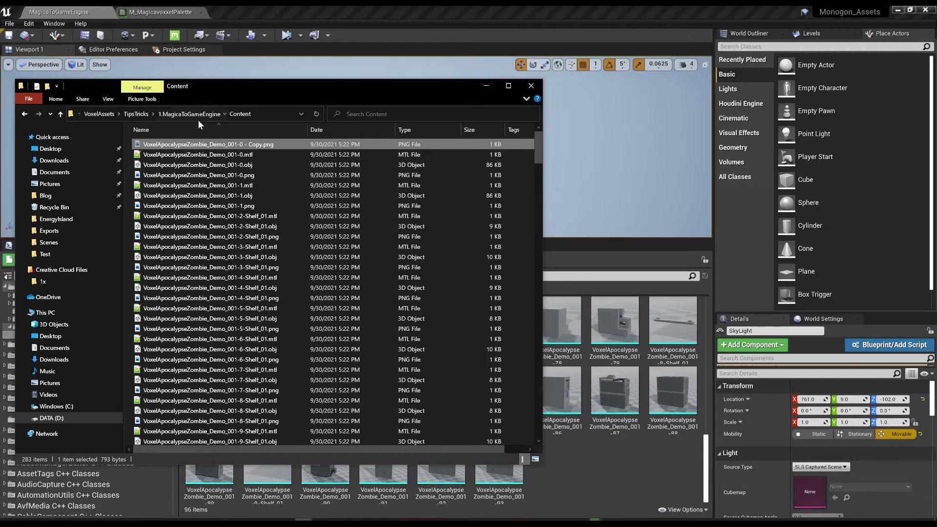
Step: Place the duplicated PNG in the 1.MagicaToGameEngine folder and rename it T_VoxelApocalypseZombie.png
{"action": "left_click", "coordinate": [198, 120]}
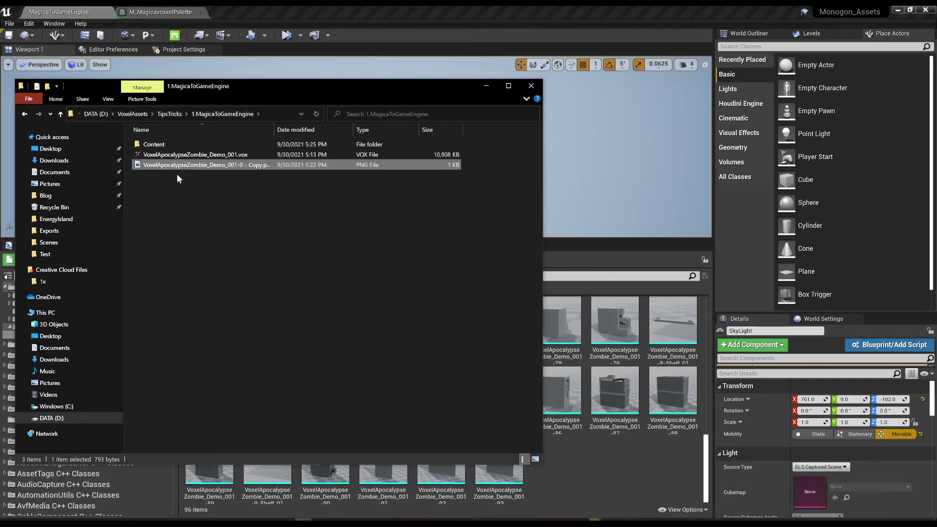
{"action": "left_click", "coordinate": [180, 168]}
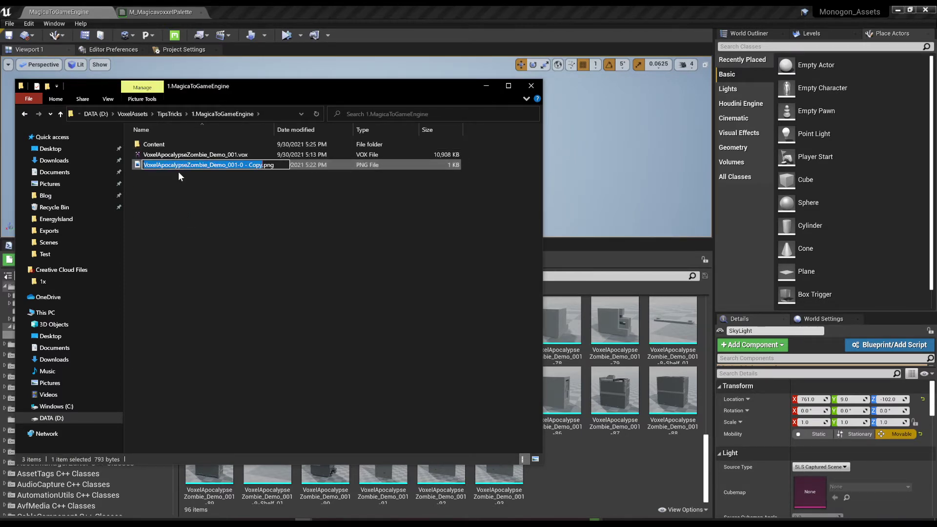
{"action": "type", "text": "T"}
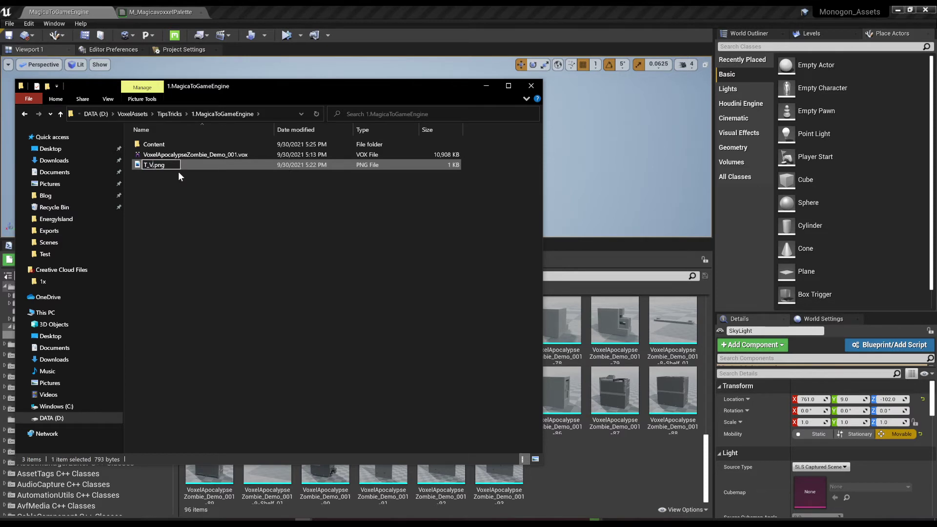
{"action": "type", "text": "_VoxelApocalypseZombie"}
{"action": "key", "text": "Return"}
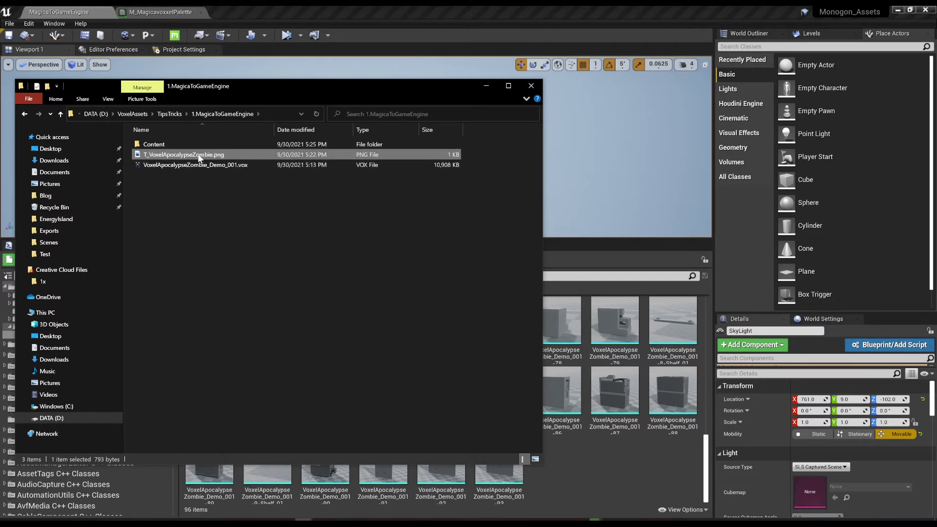
Step: Import T_VoxelApocalypseZombie.png into the MagicaToGameEngine content folder and connect its texture sample's RGB to the Base Color of M_MagicavoxxelPalette
{"action": "left_click_drag", "start_coordinate": [200, 156], "coordinate": [609, 470]}
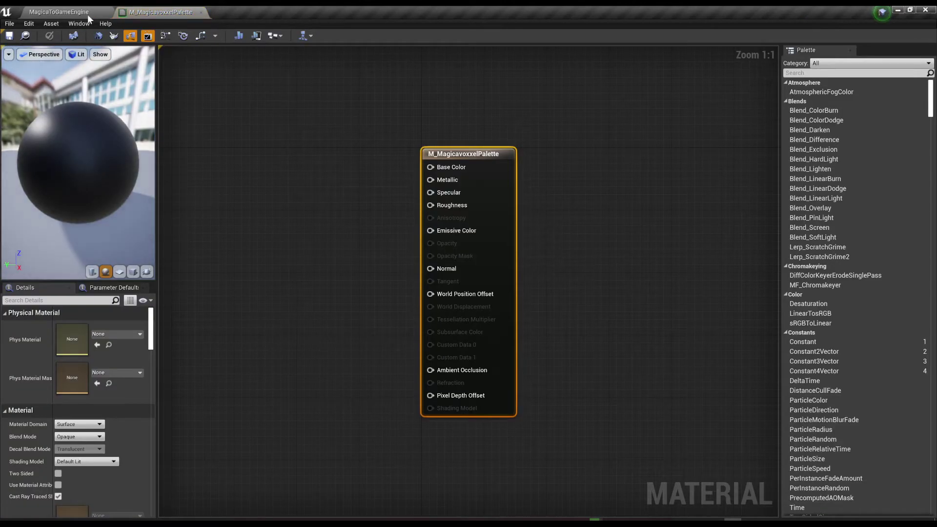
{"action": "left_click", "coordinate": [87, 14]}
{"action": "mouse_move", "coordinate": [326, 320]}
{"action": "left_mouse_down"}
{"action": "mouse_move", "coordinate": [329, 308]}
{"action": "mouse_move", "coordinate": [327, 323]}
{"action": "left_mouse_up"}
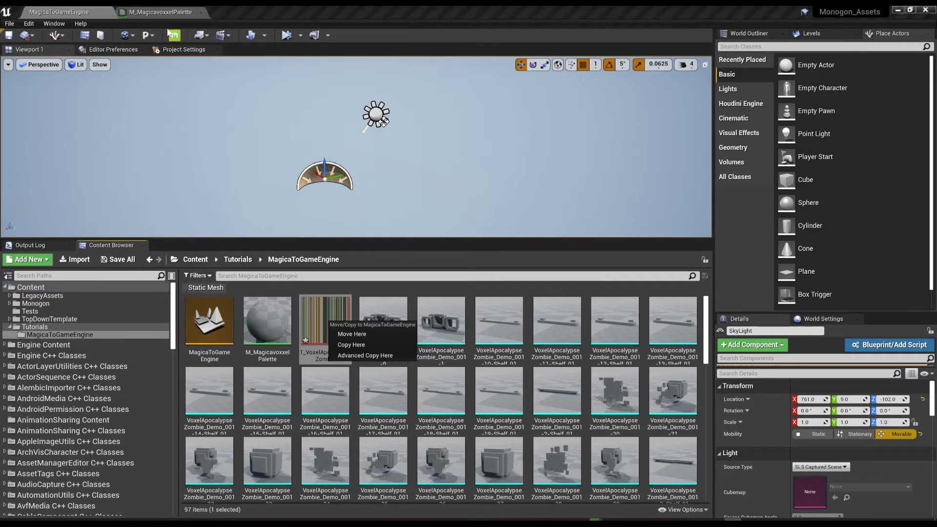
{"action": "left_click", "coordinate": [161, 12]}
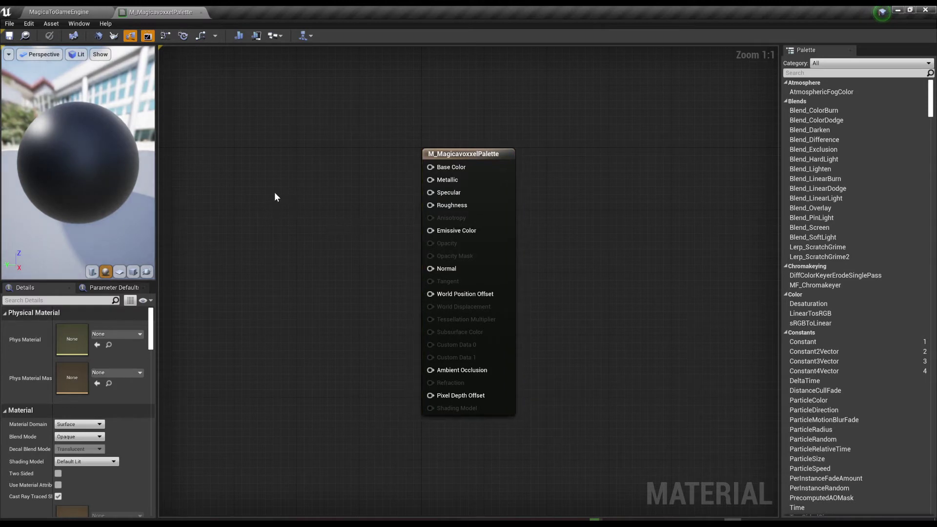
{"action": "left_click", "coordinate": [274, 192]}
{"action": "left_click_drag", "start_coordinate": [346, 209], "coordinate": [365, 164]}
{"action": "left_click_drag", "start_coordinate": [439, 168], "coordinate": [490, 171]}
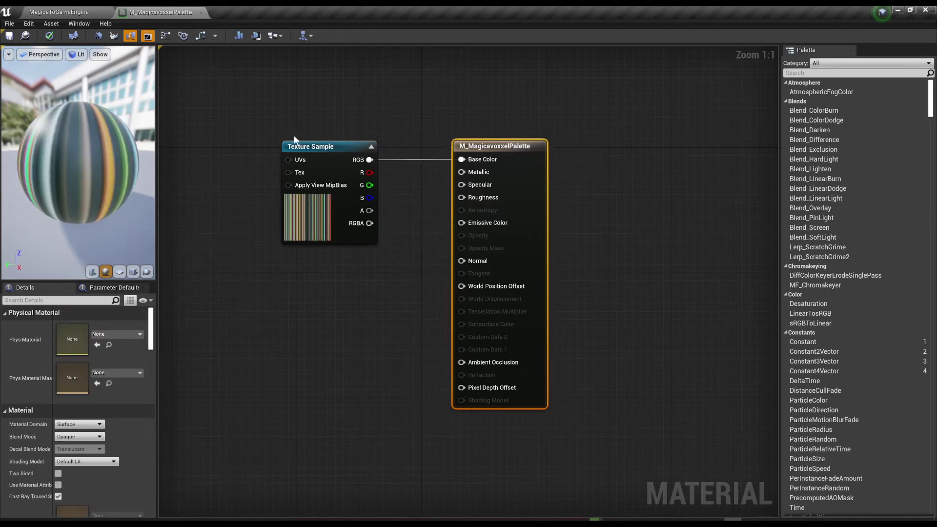
Step: Drive the material's Roughness with a constant of 1, then save and close M_MagicavoxxelPalette
{"action": "left_click", "coordinate": [334, 285]}
{"action": "left_click", "coordinate": [321, 278]}
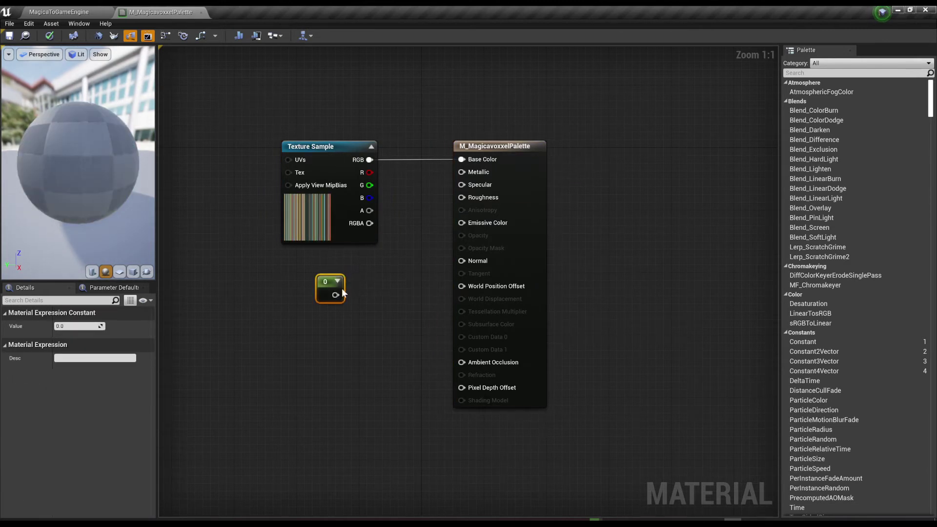
{"action": "left_click", "coordinate": [89, 326]}
{"action": "type", "text": "1"}
{"action": "key", "text": "Return"}
{"action": "left_click_drag", "start_coordinate": [335, 295], "coordinate": [462, 198]}
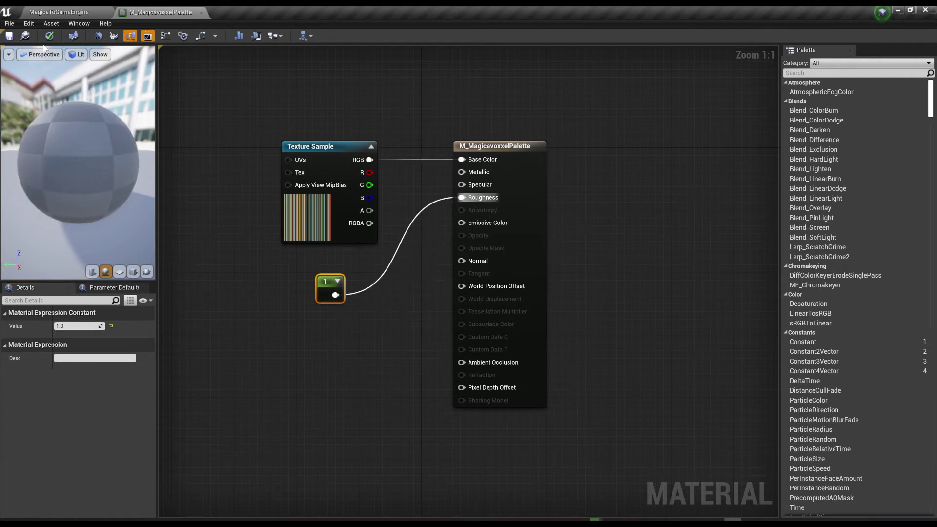
{"action": "left_click", "coordinate": [8, 36]}
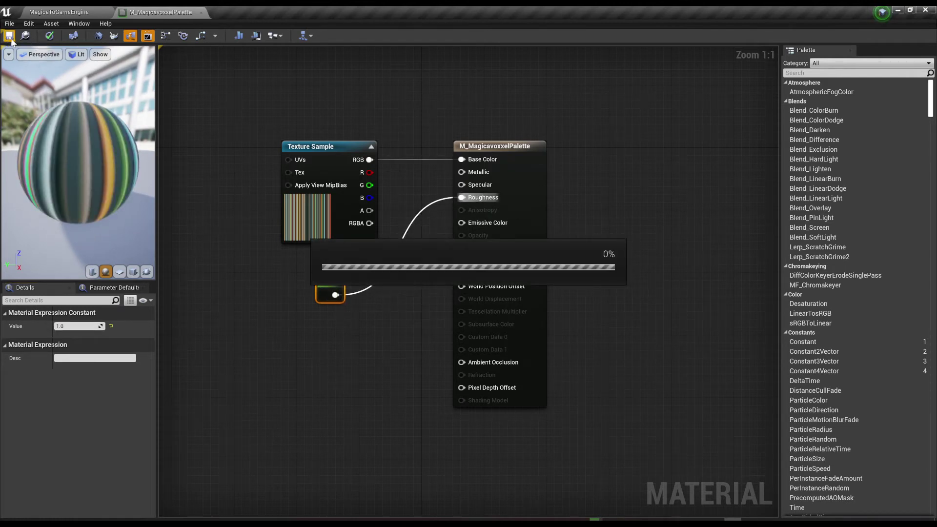
{"action": "left_click", "coordinate": [201, 12]}
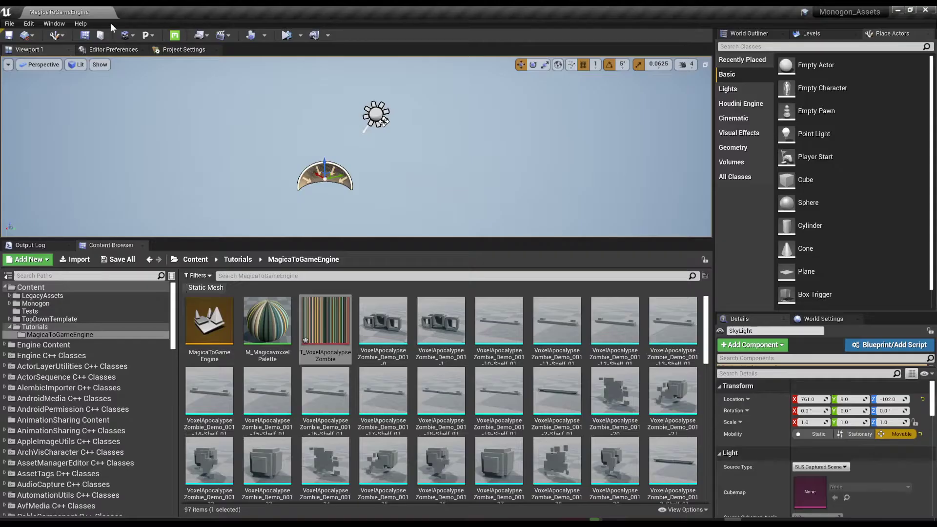
Step: Place all the VoxelApocalypseZombie_Demo_001 static meshes together in the level
{"action": "left_click", "coordinate": [384, 320]}
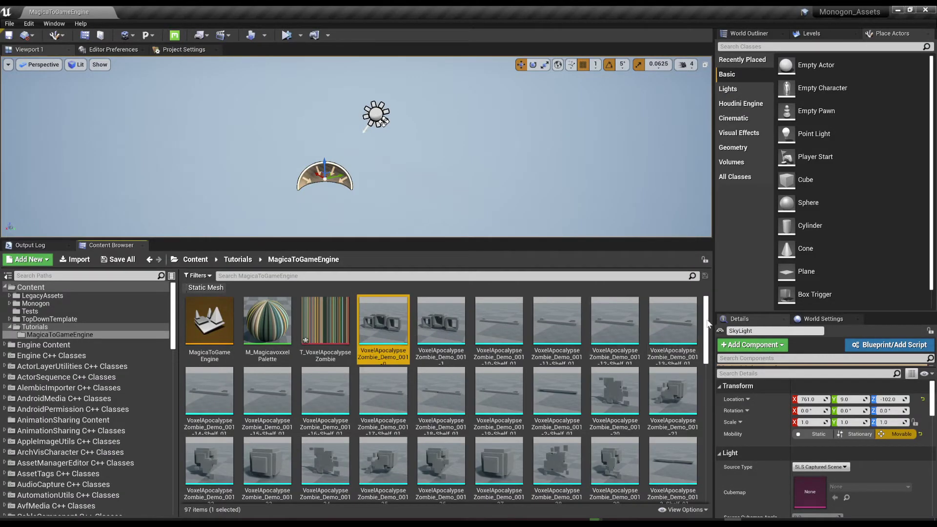
{"action": "key", "text": "shift+End"}
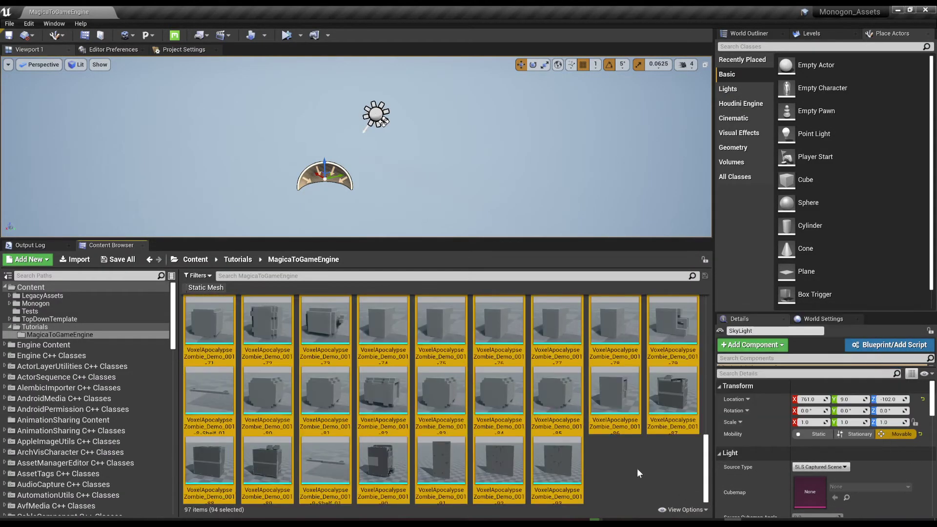
{"action": "left_click_drag", "start_coordinate": [710, 463], "coordinate": [710, 310]}
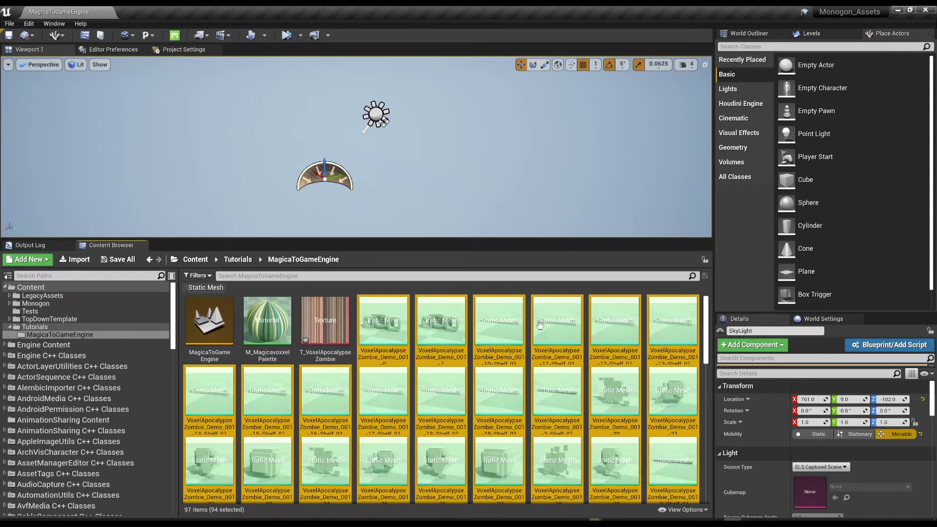
{"action": "left_click_drag", "start_coordinate": [389, 316], "coordinate": [415, 169]}
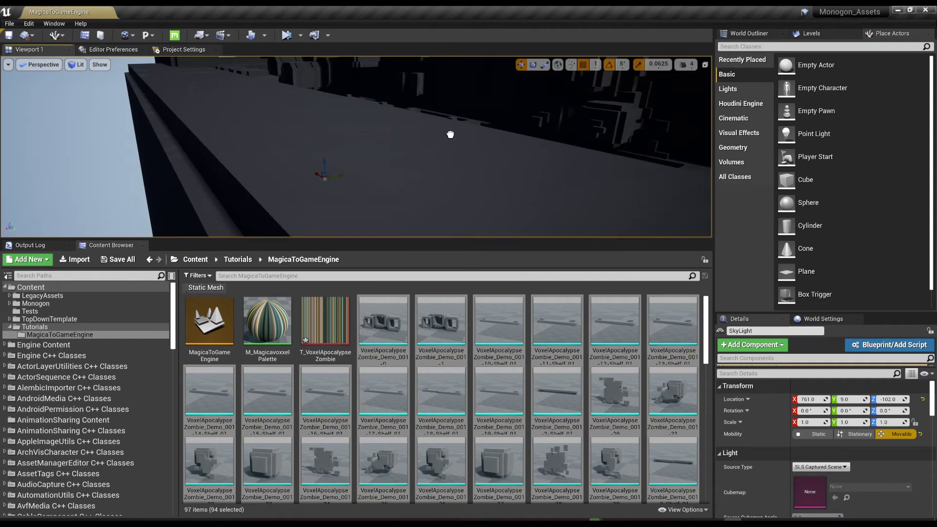
{"action": "left_click_drag", "start_coordinate": [401, 63], "coordinate": [402, 62]}
{"action": "key", "text": "f"}
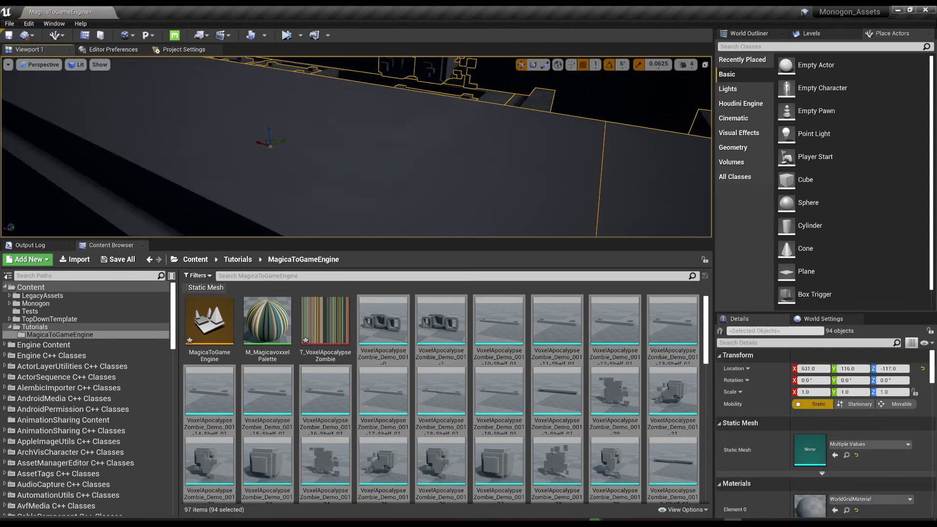
Step: Rotate the placed building meshes together by 90° about the X axis so the building stands upright
{"action": "mouse_move", "coordinate": [401, 147]}
{"action": "right_mouse_down"}
{"action": "mouse_move", "coordinate": [383, 162]}
{"action": "mouse_move", "coordinate": [324, 165]}
{"action": "mouse_move", "coordinate": [400, 146]}
{"action": "right_mouse_up"}
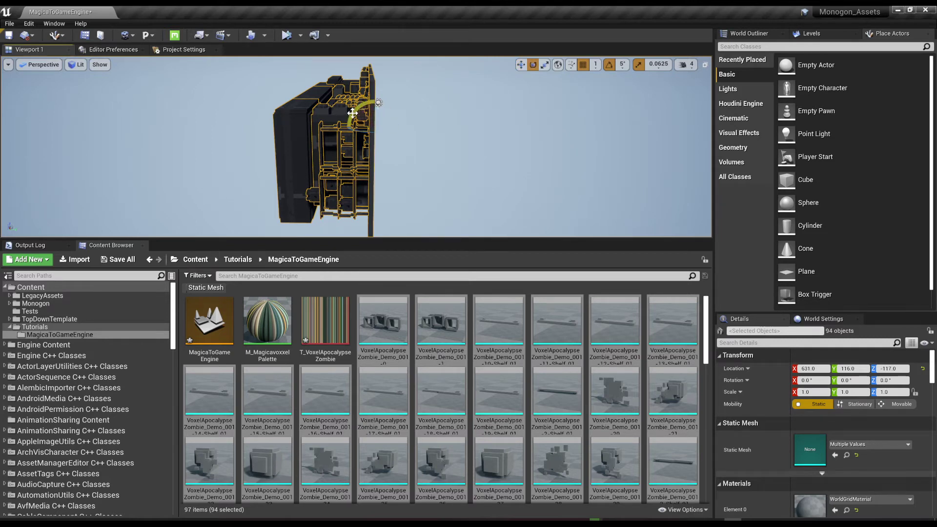
{"action": "left_click_drag", "start_coordinate": [353, 113], "coordinate": [356, 156]}
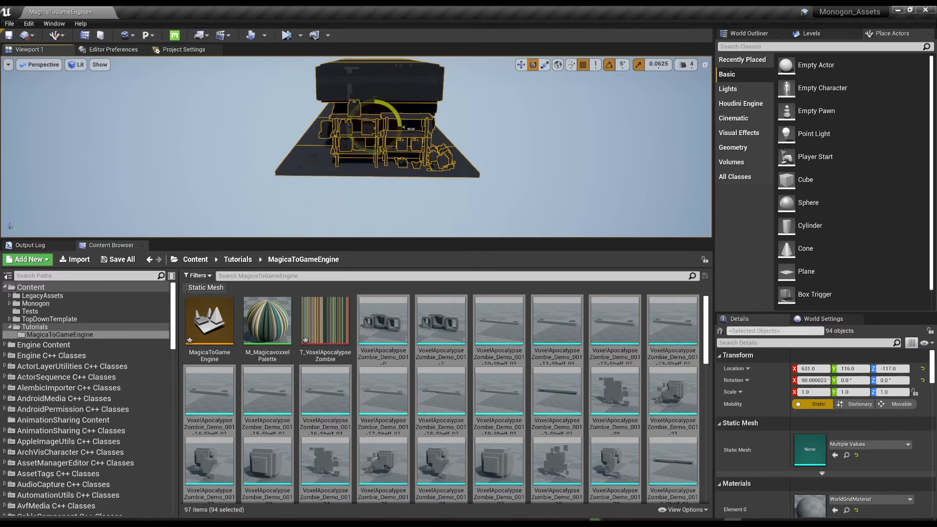
{"action": "right_click_drag", "start_coordinate": [394, 187], "coordinate": [345, 186]}
{"action": "key", "text": "f"}
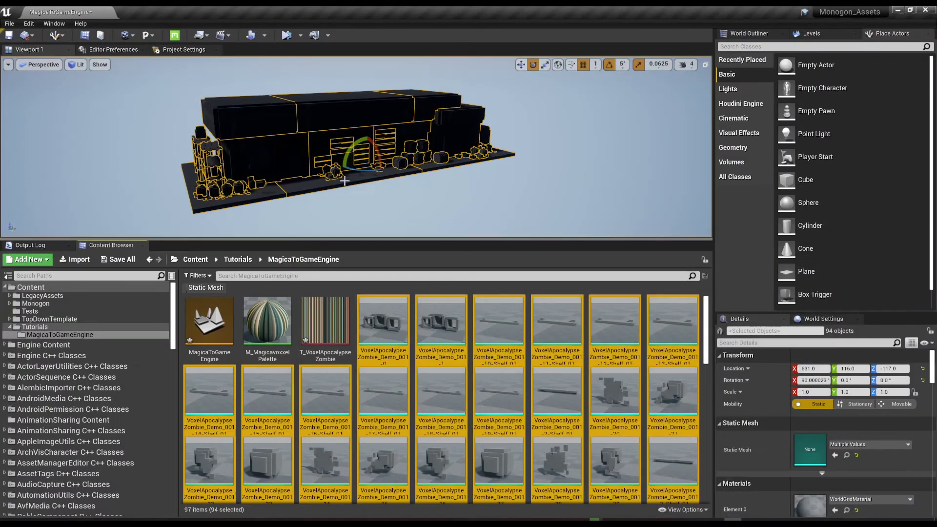
Step: Assign M_MagicavoxxelPalette to material Element 0 of all the selected building meshes
{"action": "left_click_drag", "start_coordinate": [268, 320], "coordinate": [808, 510]}
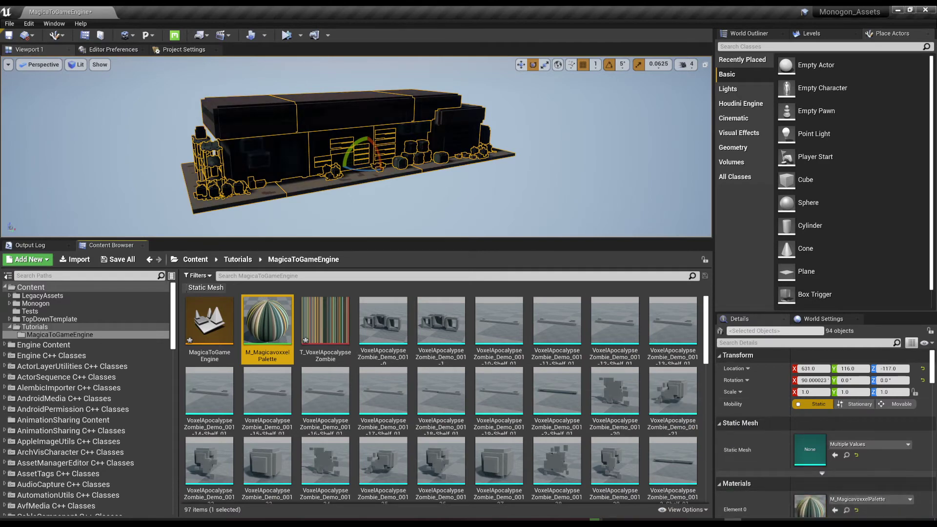
{"action": "key", "text": "a"}
{"action": "mouse_move", "coordinate": [506, 168]}
{"action": "right_mouse_down"}
{"action": "mouse_move", "coordinate": [517, 167]}
{"action": "mouse_move", "coordinate": [505, 168]}
{"action": "right_mouse_up"}
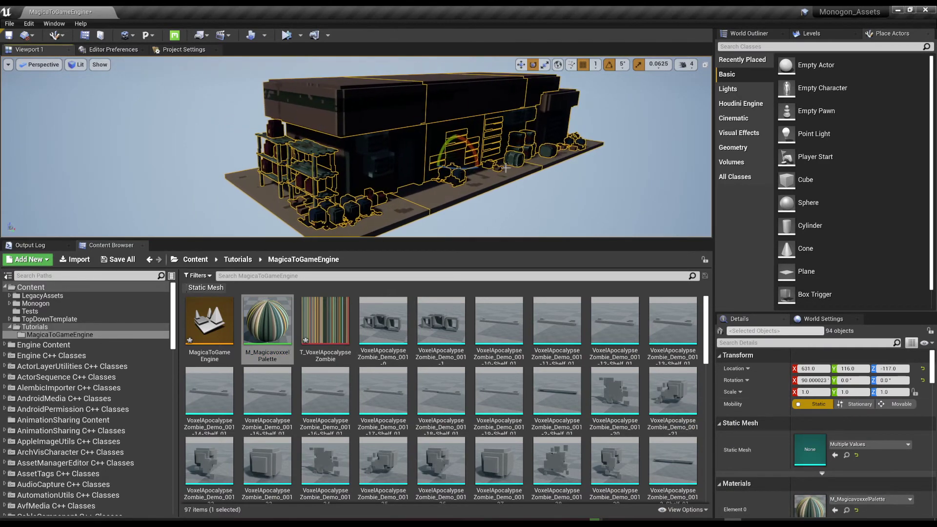
Step: Find the DirectionalLight with the filter "dir", rotate it to about -100° around Z and set its intensity to 10 lux
{"action": "left_click", "coordinate": [749, 33]}
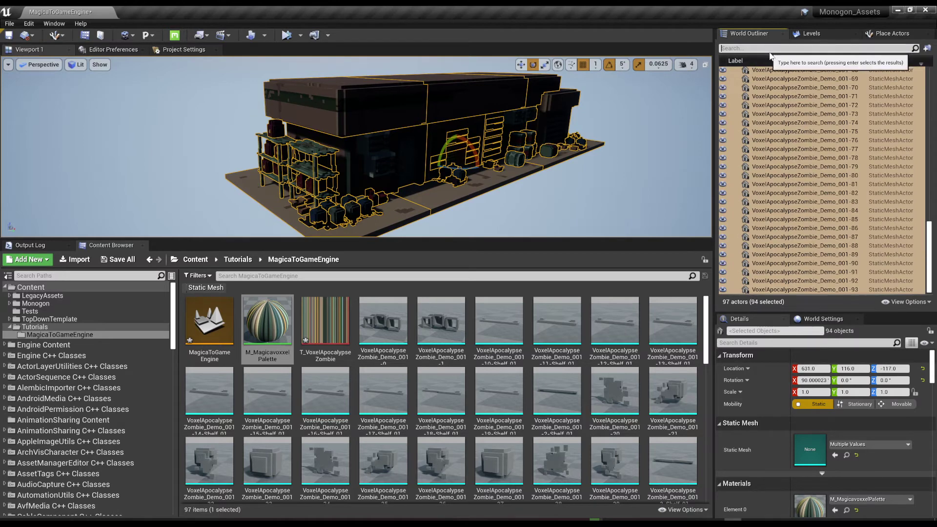
{"action": "left_click", "coordinate": [770, 48]}
{"action": "type", "text": "dir"}
{"action": "left_click", "coordinate": [774, 80]}
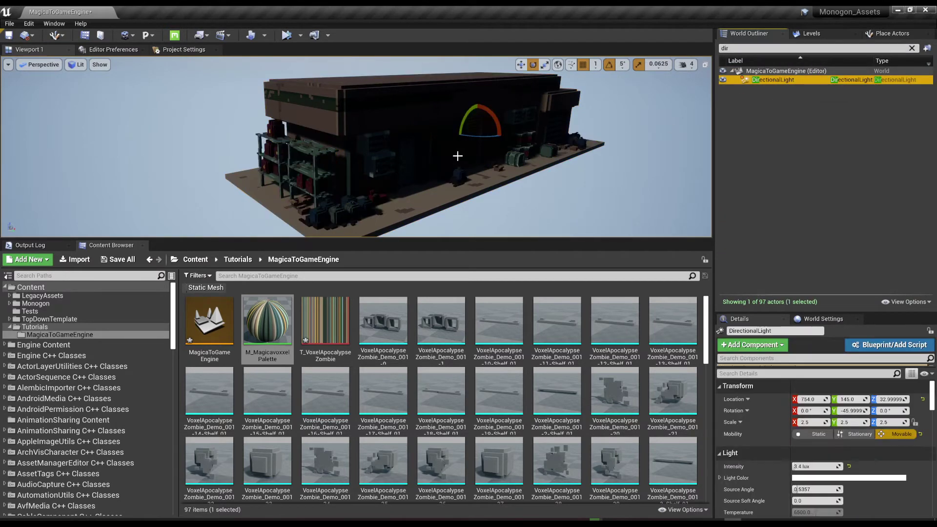
{"action": "left_click_drag", "start_coordinate": [474, 136], "coordinate": [414, 135]}
{"action": "left_click", "coordinate": [816, 468]}
{"action": "type", "text": "10"}
{"action": "key", "text": "Return"}
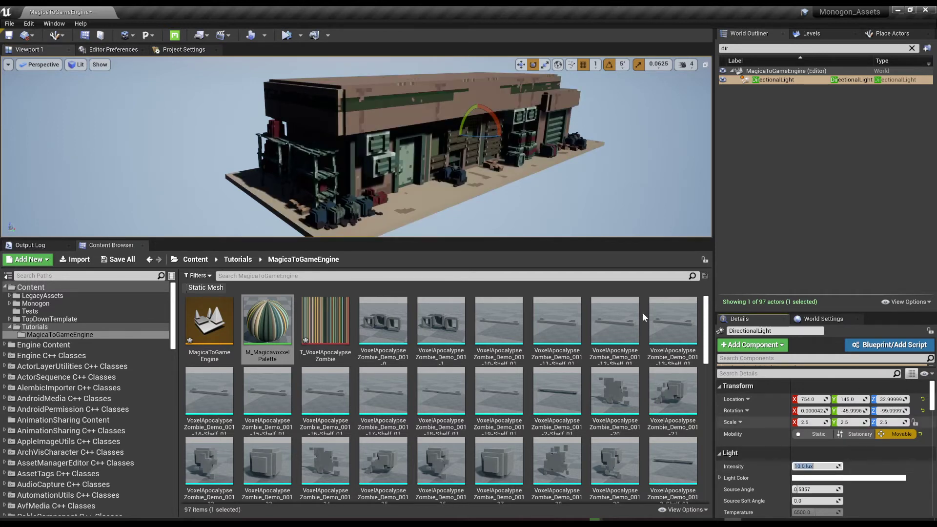
Step: Inspect the textured building up close and select individual pieces to check how it is divided into separate meshes
{"action": "mouse_move", "coordinate": [459, 146]}
{"action": "right_mouse_down"}
{"action": "mouse_move", "coordinate": [503, 152]}
{"action": "mouse_move", "coordinate": [473, 138]}
{"action": "right_mouse_up"}
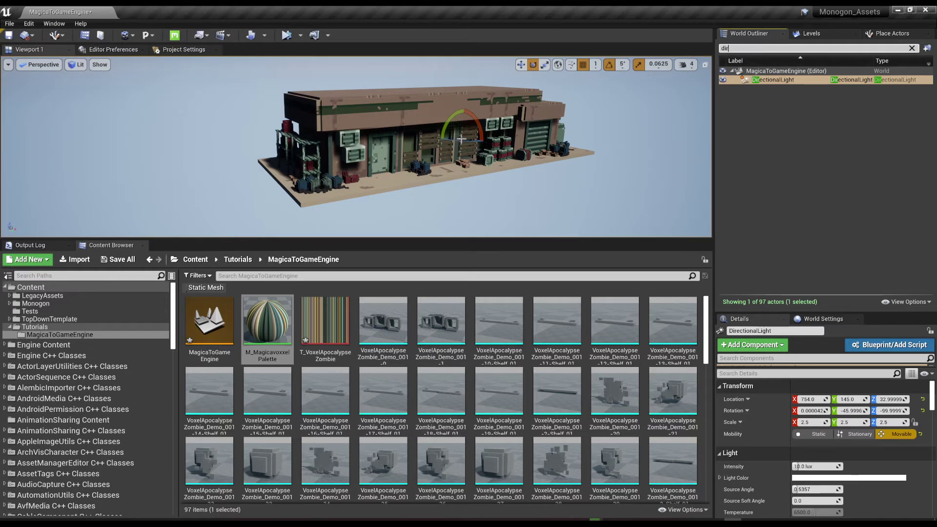
{"action": "type", "text": "w"}
{"action": "left_click", "coordinate": [345, 120]}
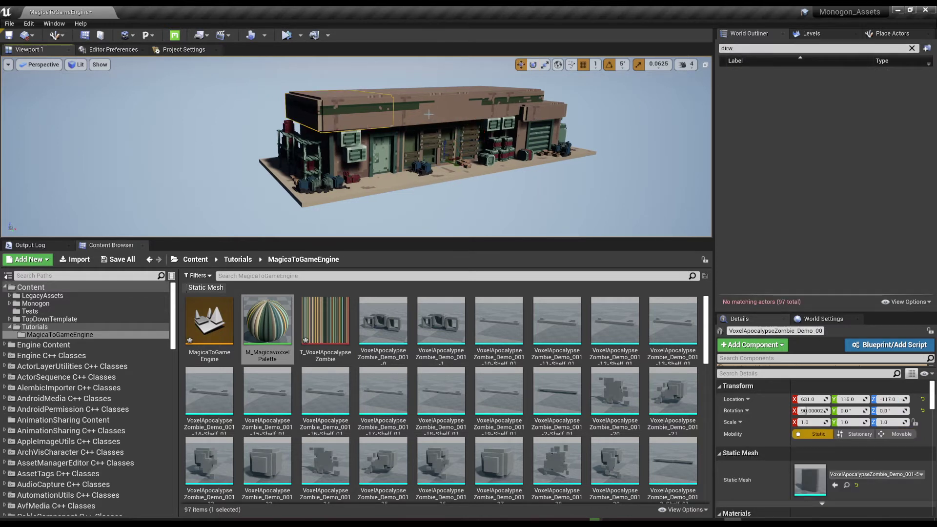
{"action": "left_click", "coordinate": [438, 113]}
{"action": "left_click", "coordinate": [547, 118]}
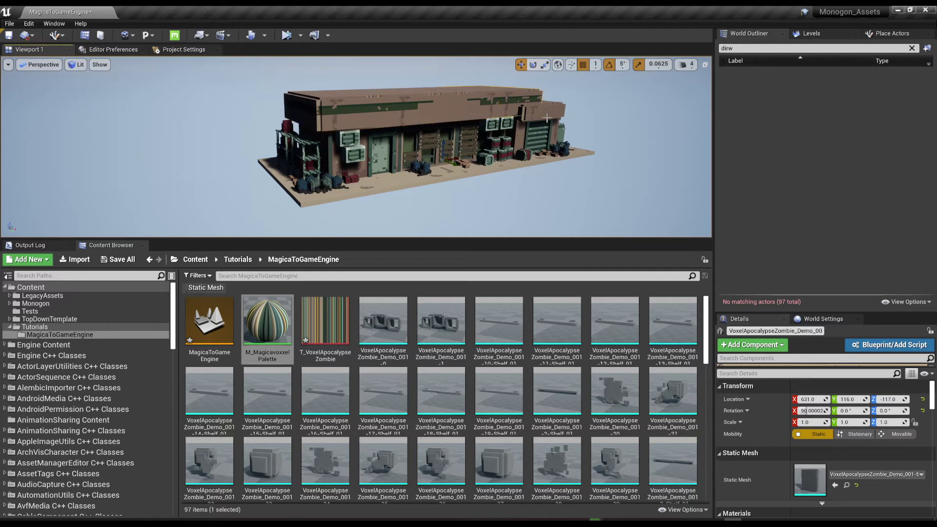
{"action": "key", "text": "w"}
{"action": "right_click_drag", "start_coordinate": [548, 118], "coordinate": [562, 119]}
{"action": "key", "text": "s"}
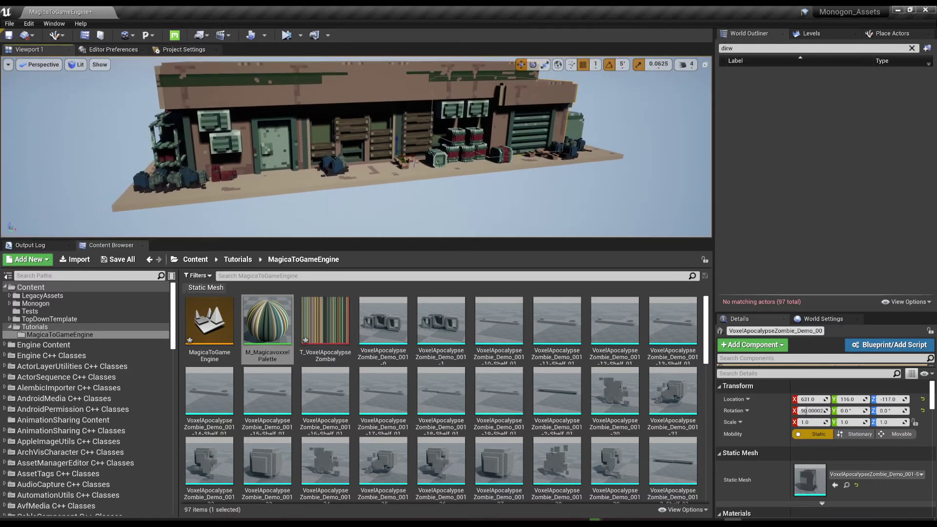
{"action": "left_click", "coordinate": [395, 169]}
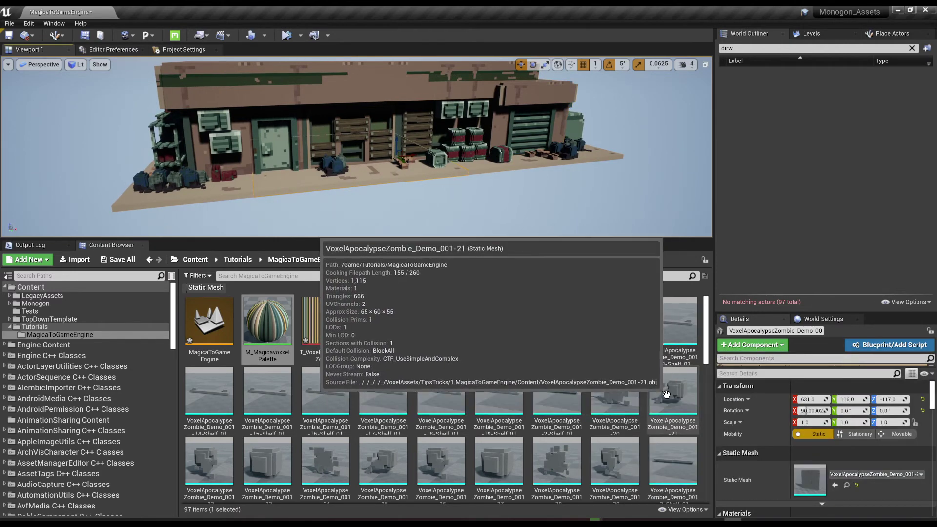
Step: Open mesh VoxelApocalypseZombie_Demo_001-21 and examine its normals, binormals and pivot display to see where its pivot lies, then close it
{"action": "double_click", "coordinate": [667, 394]}
{"action": "left_click_drag", "start_coordinate": [455, 241], "coordinate": [458, 241]}
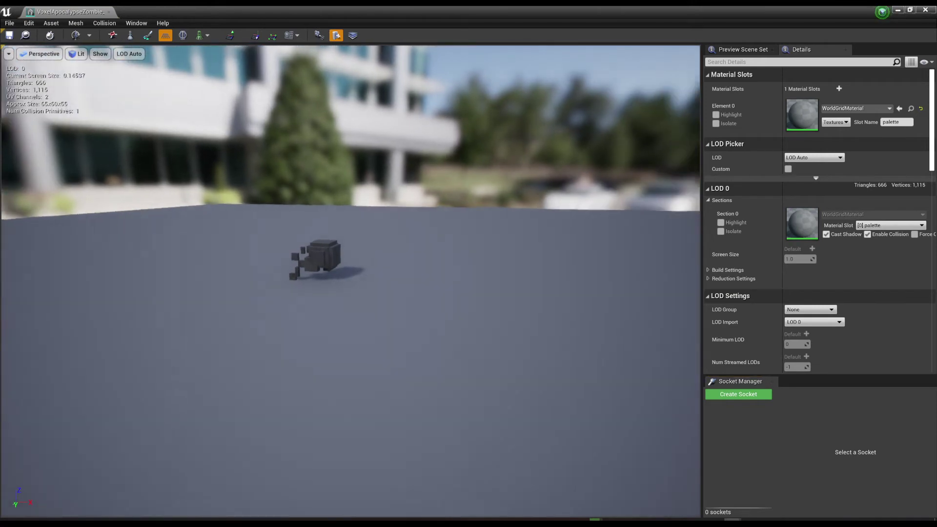
{"action": "key", "text": "s"}
{"action": "right_click_drag", "start_coordinate": [459, 241], "coordinate": [481, 252]}
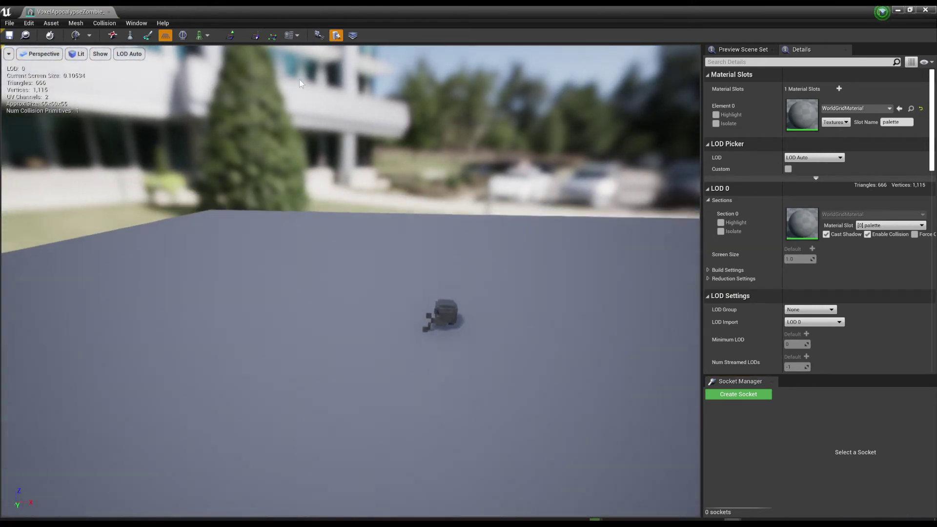
{"action": "left_click", "coordinate": [230, 36]}
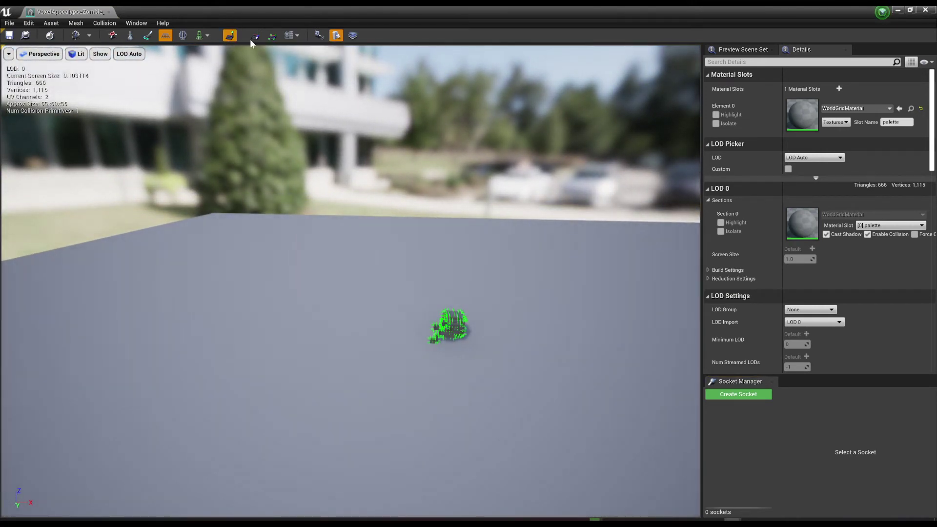
{"action": "left_click", "coordinate": [231, 37]}
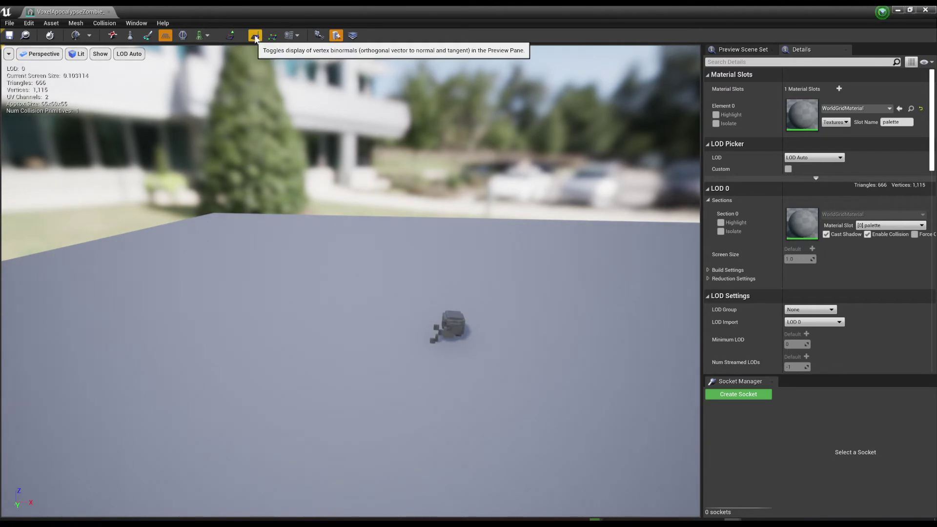
{"action": "left_click", "coordinate": [255, 37]}
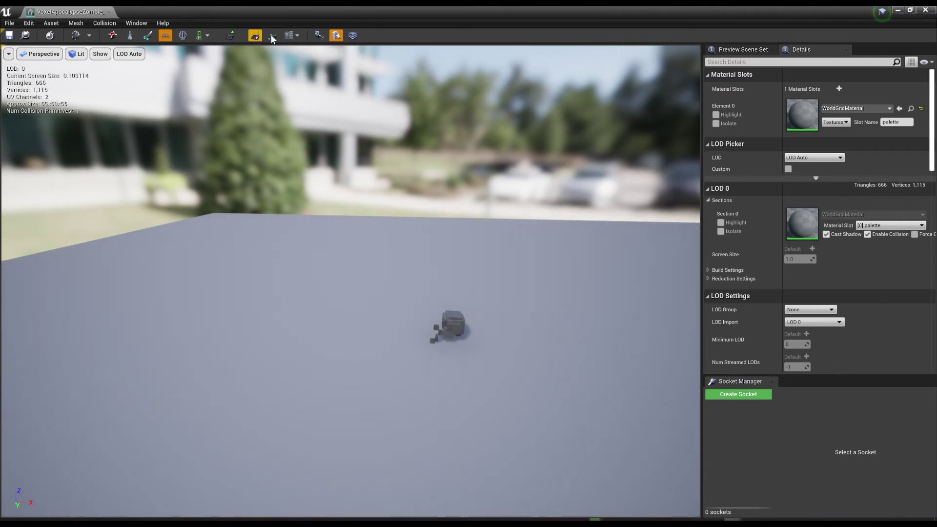
{"action": "left_click", "coordinate": [112, 36]}
{"action": "mouse_move", "coordinate": [442, 297]}
{"action": "left_mouse_down"}
{"action": "mouse_move", "coordinate": [420, 293]}
{"action": "mouse_move", "coordinate": [442, 296]}
{"action": "left_mouse_up"}
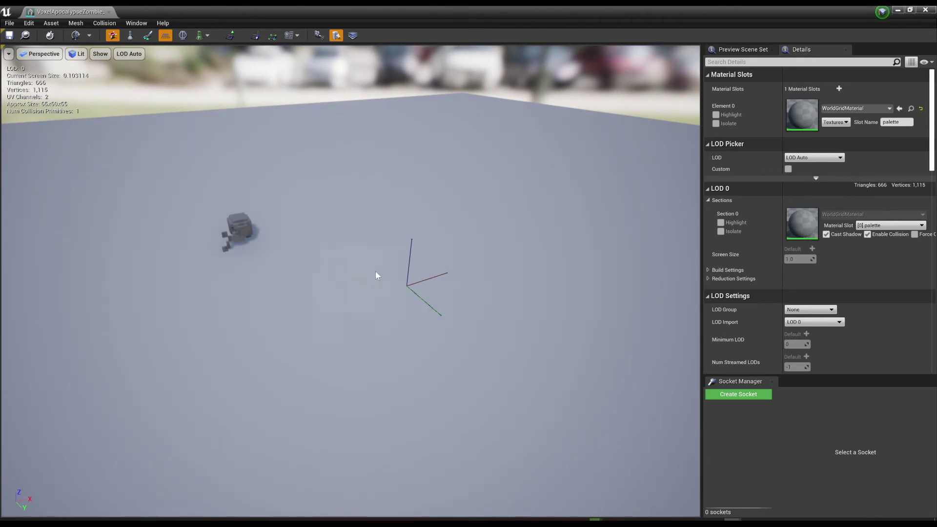
{"action": "left_click", "coordinate": [111, 12]}
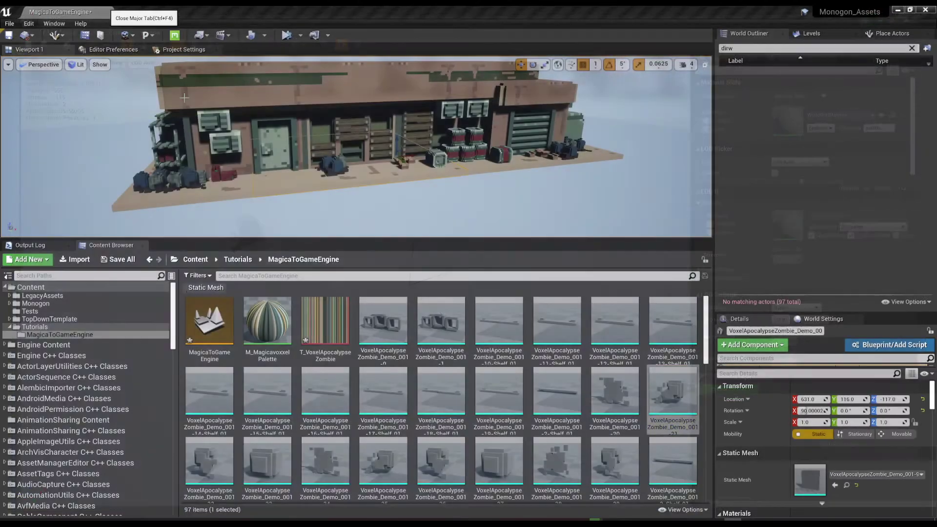
Step: Select the fallen barrel beside the stacked barrels in the level and check its pivot position
{"action": "mouse_move", "coordinate": [489, 199]}
{"action": "right_mouse_down"}
{"action": "mouse_move", "coordinate": [471, 201]}
{"action": "mouse_move", "coordinate": [496, 200]}
{"action": "right_mouse_up"}
{"action": "key", "text": "w"}
{"action": "left_click", "coordinate": [478, 171]}
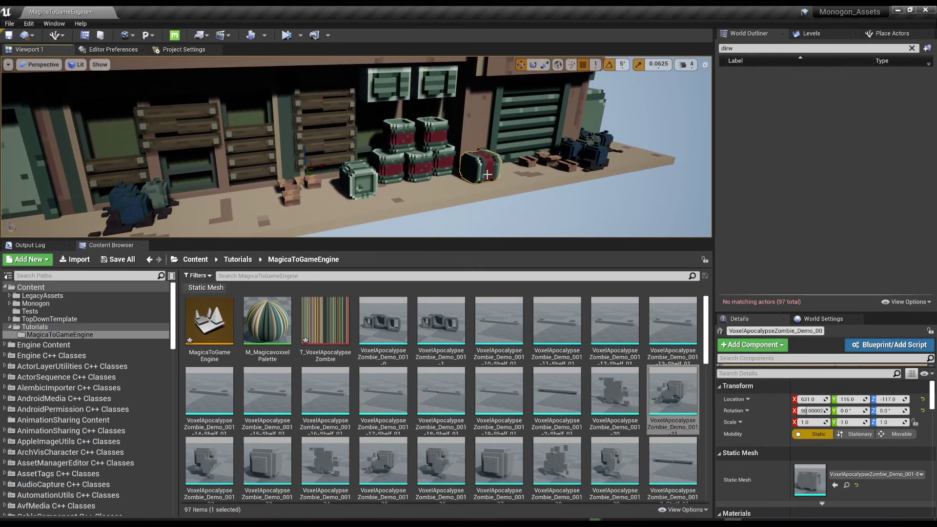
{"action": "key", "text": "s"}
{"action": "right_click_drag", "start_coordinate": [486, 169], "coordinate": [479, 173]}
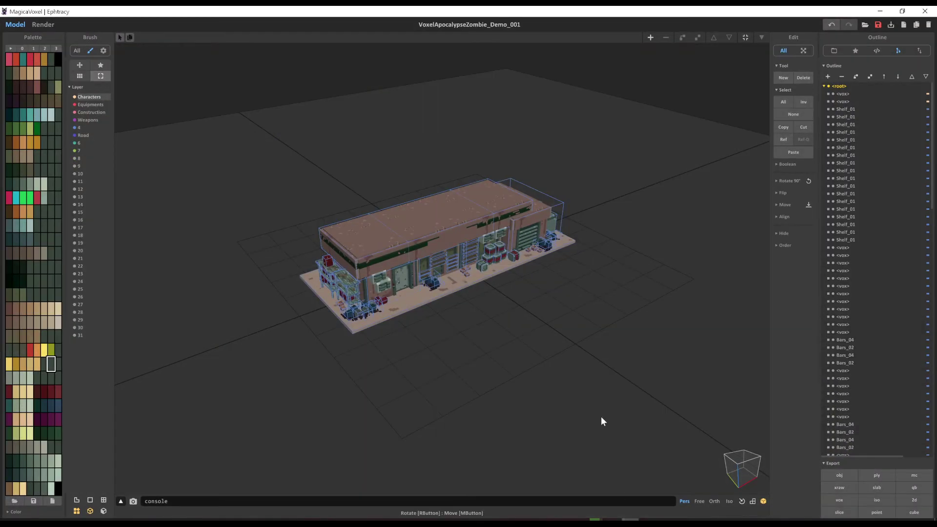
Step: Switch to MagicaVoxel, select the fallen barrel in front of the building and enable Local Space for export
{"action": "left_click", "coordinate": [512, 257]}
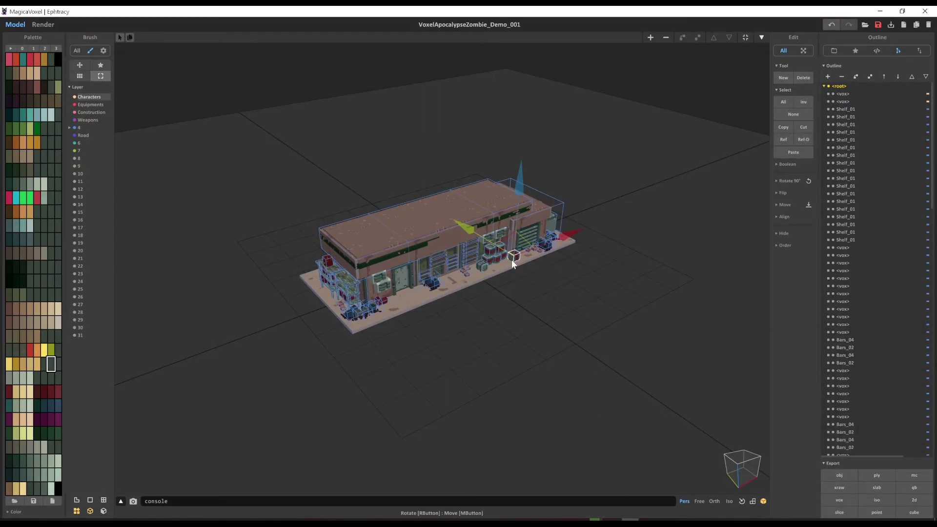
{"action": "left_click", "coordinate": [920, 52]}
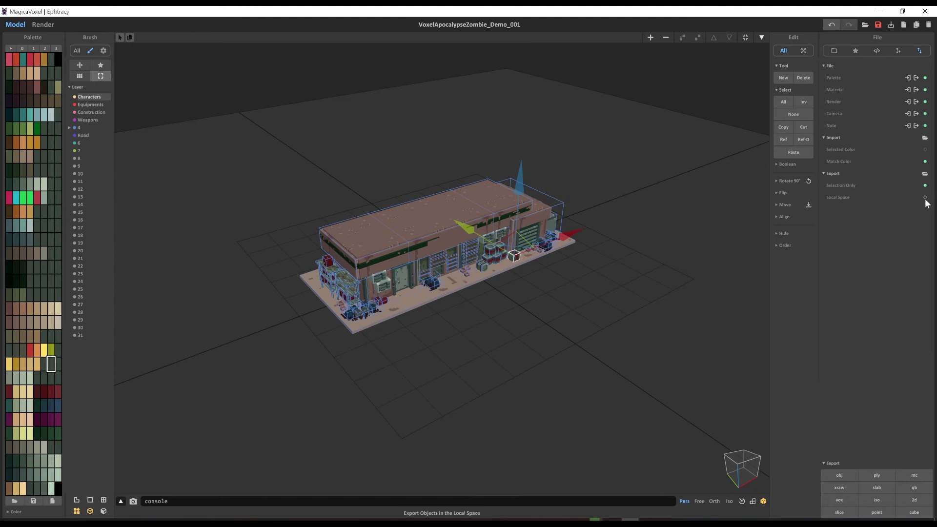
{"action": "left_click", "coordinate": [925, 198]}
Step: Export the barrel as VoxelApocalypseZombie_Demo_001.obj into a new folder named Barrel inside 1.MagicaToGameEngine
{"action": "left_click", "coordinate": [845, 474]}
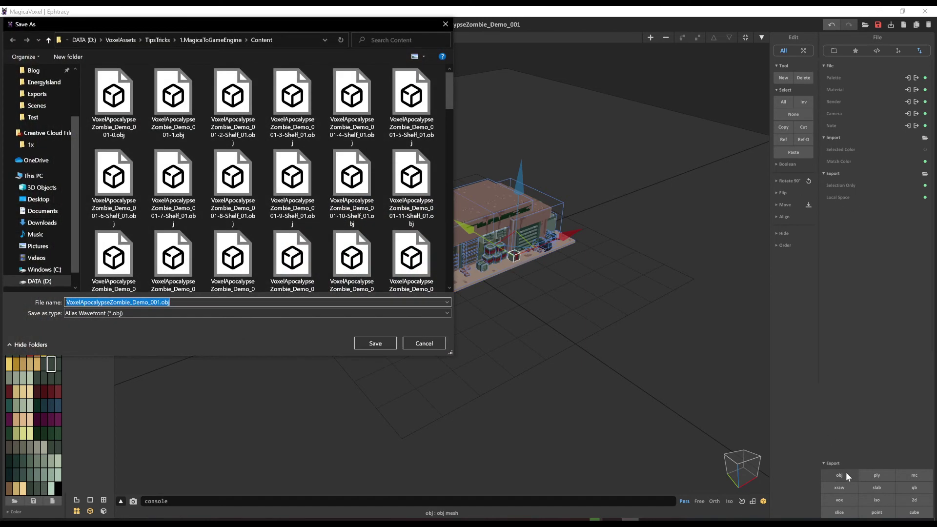
{"action": "left_click", "coordinate": [225, 40]}
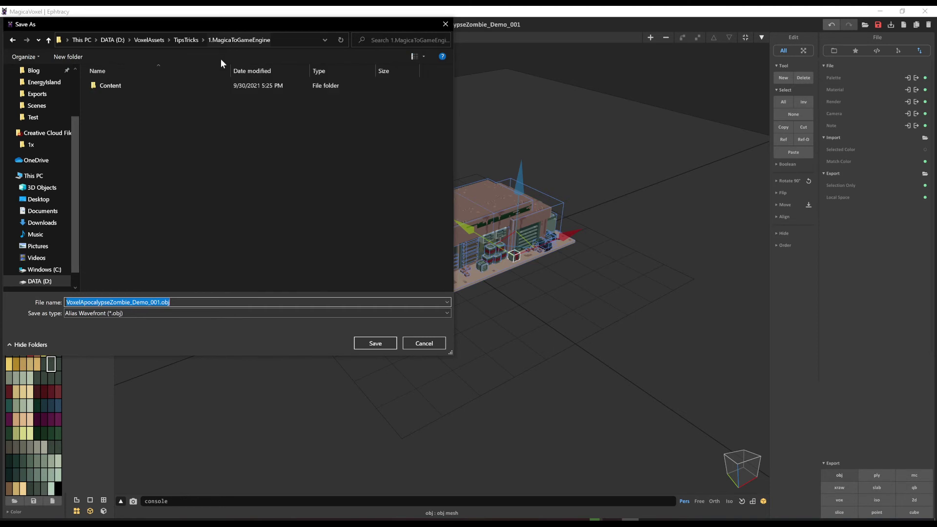
{"action": "left_click", "coordinate": [66, 55]}
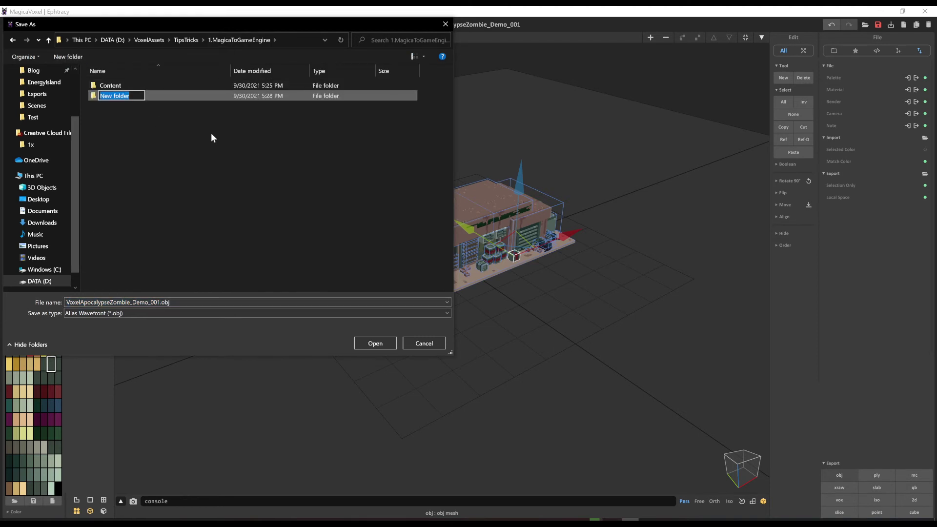
{"action": "type", "text": "Barrel"}
{"action": "key", "text": "Return"}
{"action": "key", "text": "Return"}
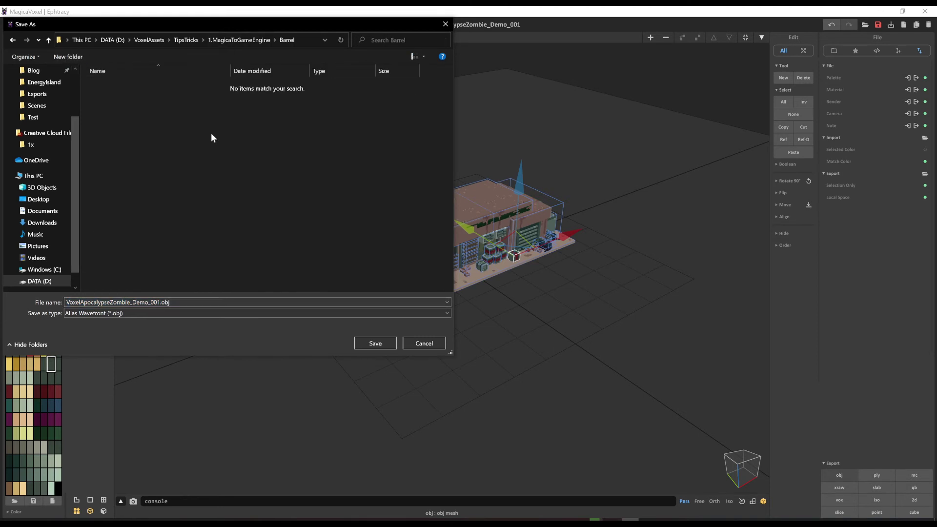
{"action": "left_click", "coordinate": [369, 343]}
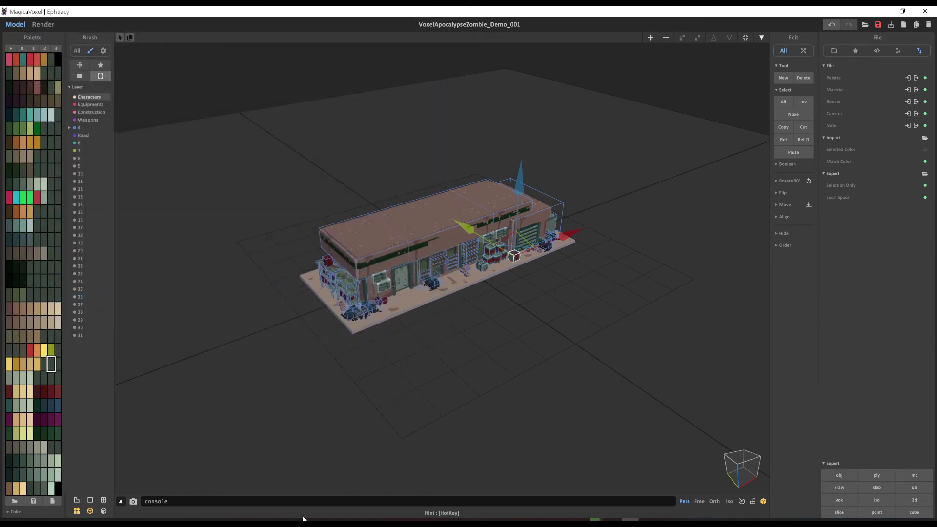
Step: Switch to File Explorer and open the Barrel folder to view the exported files
{"action": "mouse_move", "coordinate": [304, 520]}
{"action": "left_click", "coordinate": [341, 478]}
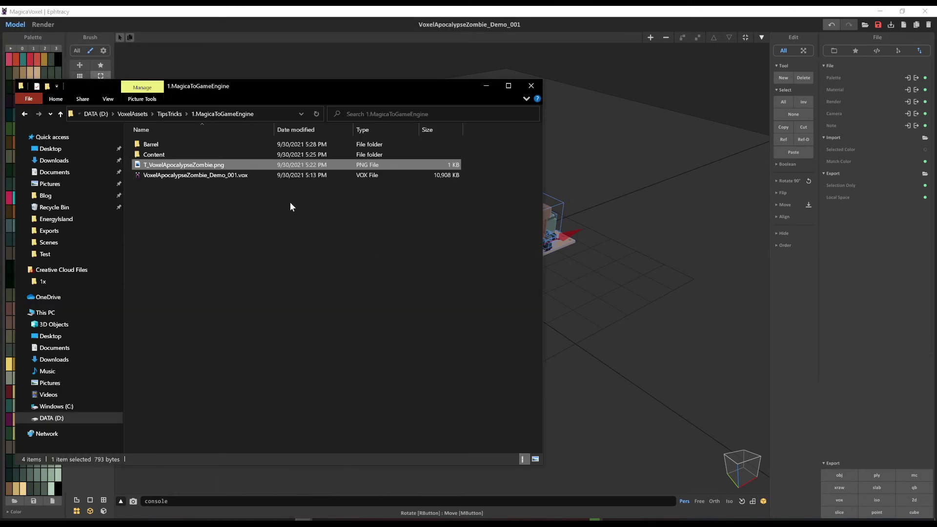
{"action": "double_click", "coordinate": [163, 144]}
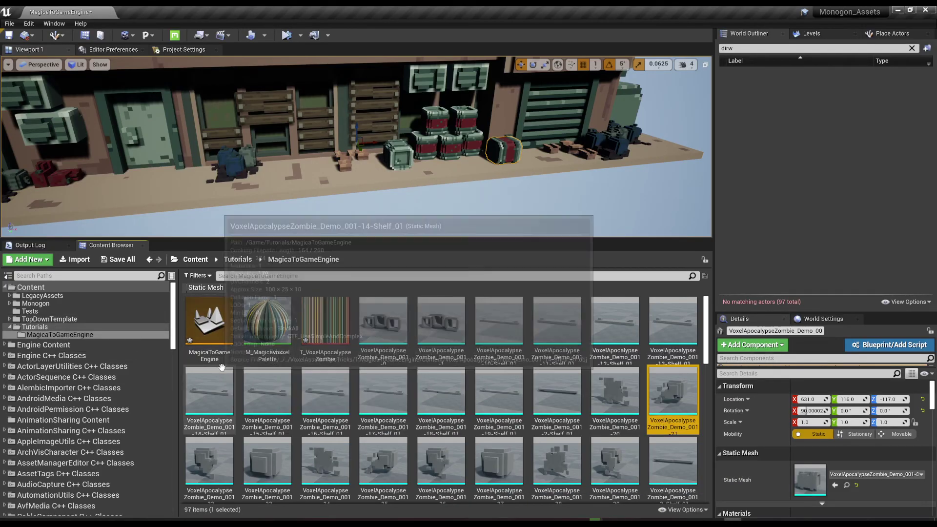
Step: In Unreal Engine, create a content folder named Barrel inside MagicaToGameEngine and open it
{"action": "right_click", "coordinate": [241, 361]}
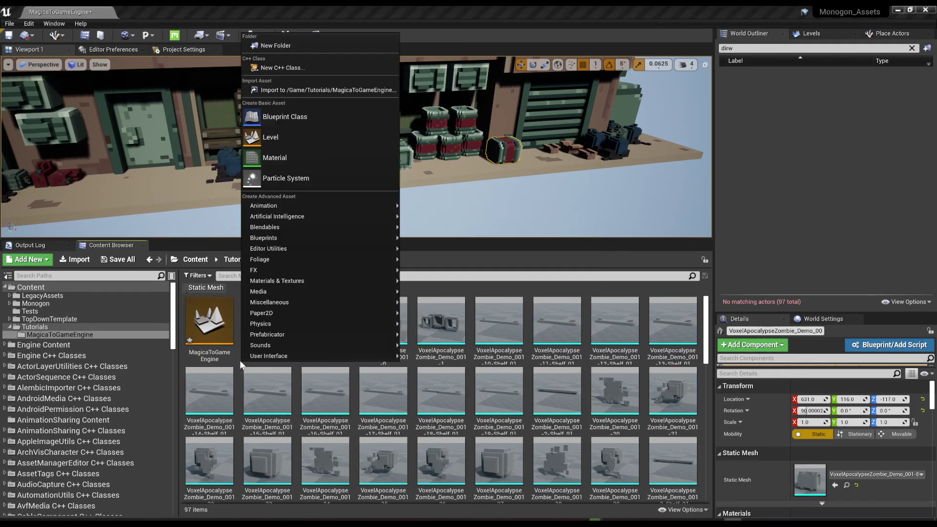
{"action": "left_click", "coordinate": [272, 42]}
{"action": "type", "text": "Barrel"}
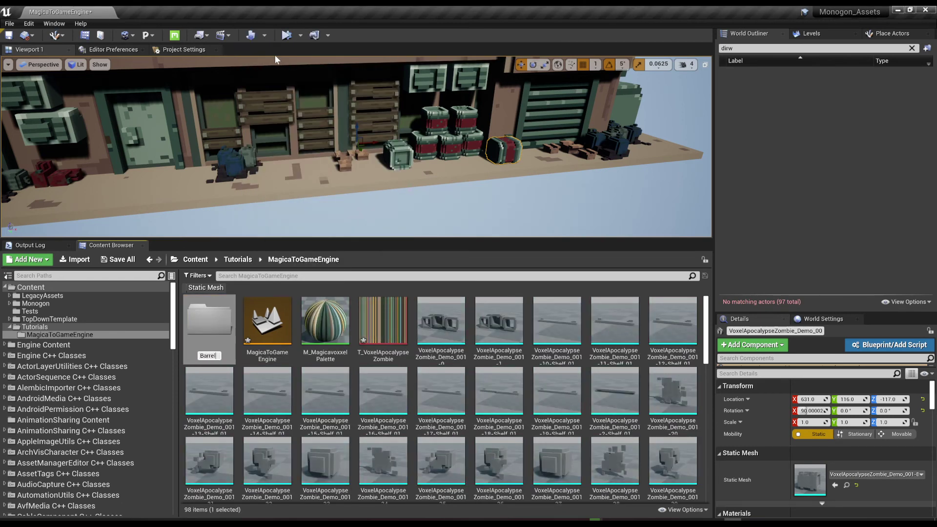
{"action": "key", "text": "Return"}
{"action": "key", "text": "Return"}
Step: Import the barrel OBJ from File Explorer into the Barrel content folder with the current import options and dismiss the message log
{"action": "mouse_move", "coordinate": [320, 520]}
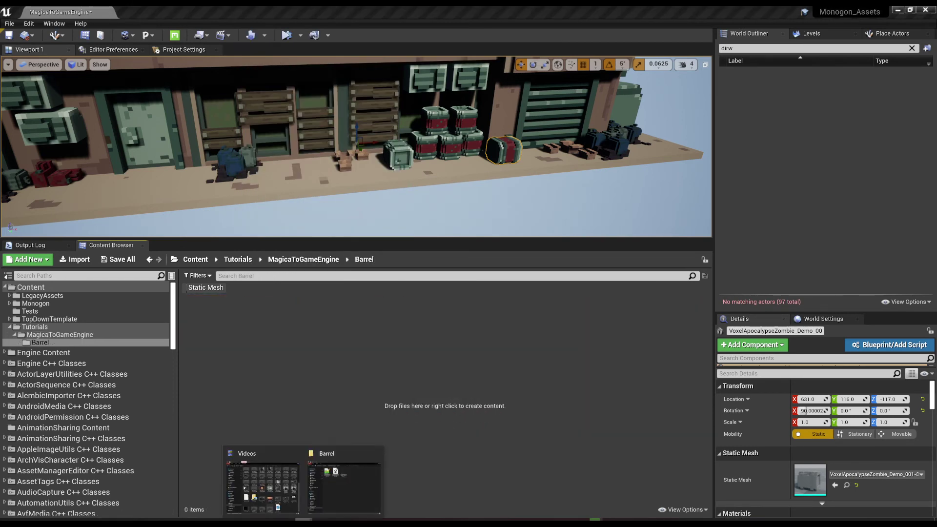
{"action": "left_click", "coordinate": [331, 474]}
{"action": "left_click_drag", "start_coordinate": [216, 156], "coordinate": [646, 369]}
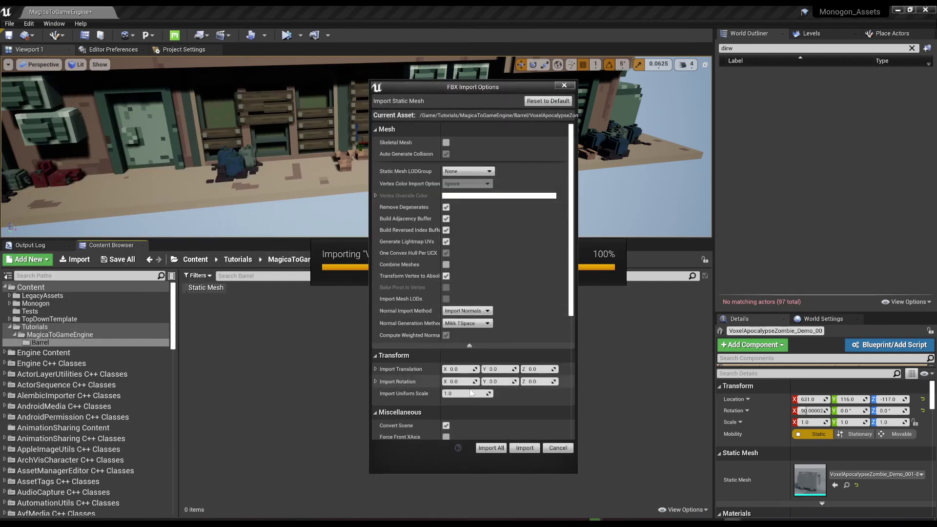
{"action": "scroll", "coordinate": [562, 297], "scroll_direction": "down", "scroll_amount": 5}
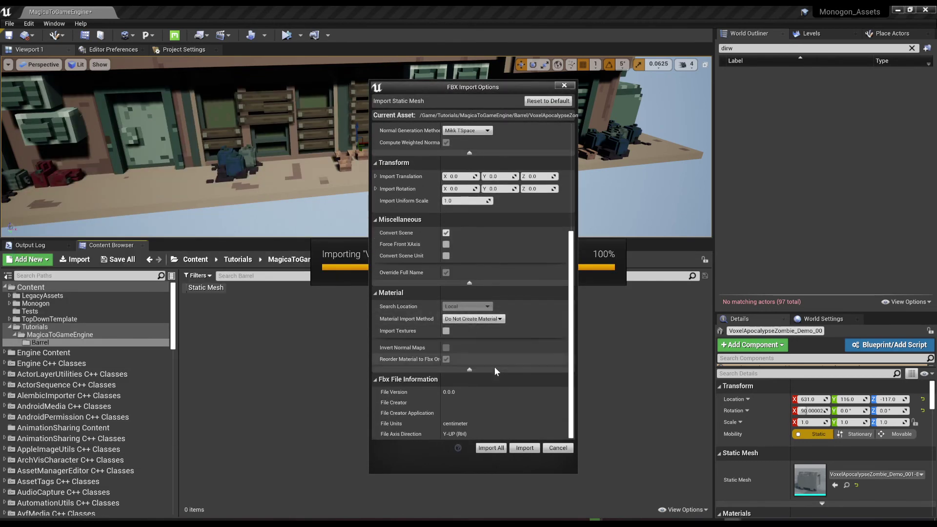
{"action": "left_click", "coordinate": [525, 448]}
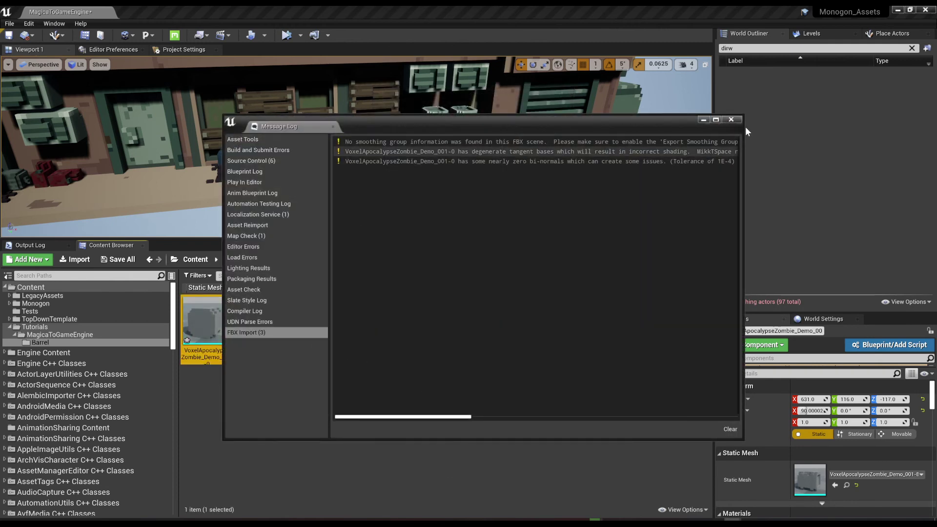
{"action": "left_click", "coordinate": [731, 119]}
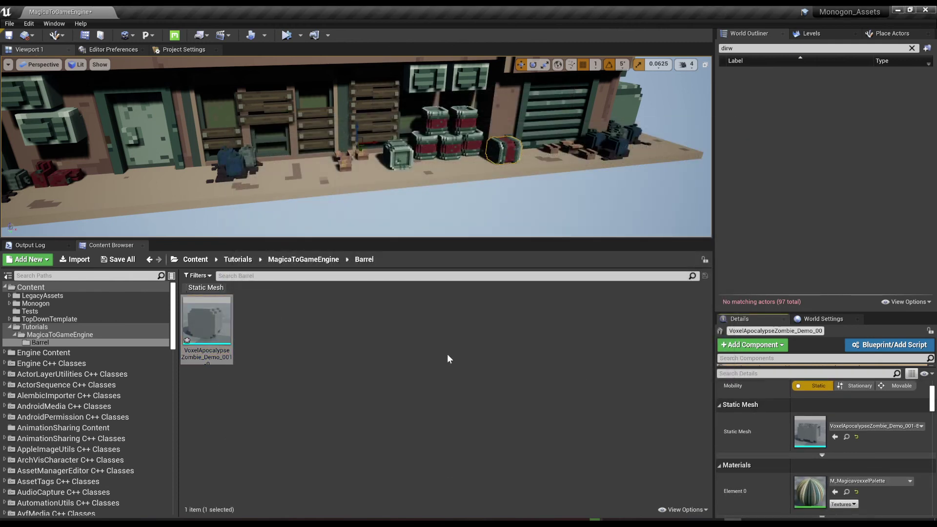
Step: Place the imported barrel mesh on the pavement in front of the building and assign M_MagicavoxxelPalette to its Element 0
{"action": "mouse_move", "coordinate": [205, 331]}
{"action": "left_click_drag", "start_coordinate": [205, 330], "coordinate": [308, 145]}
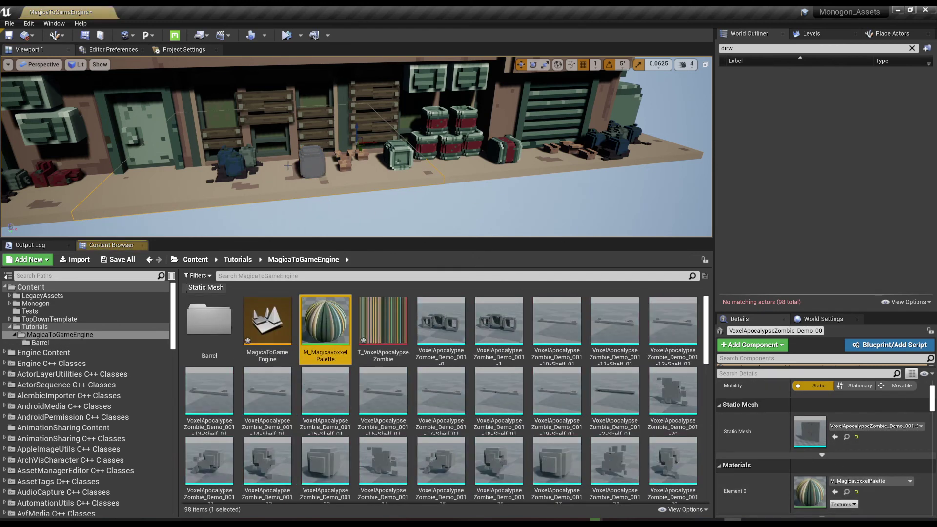
{"action": "left_click", "coordinate": [836, 492]}
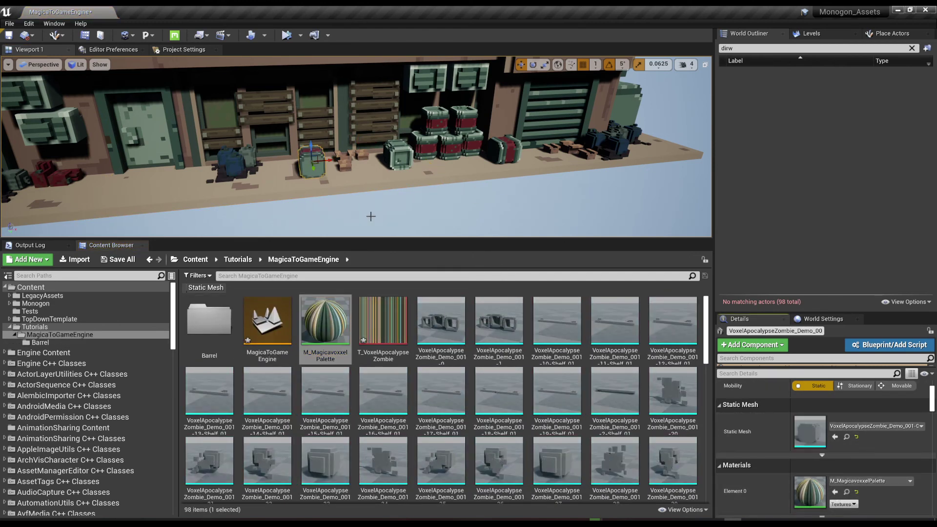
Step: Rotate the placed barrel onto its side and duplicate it twice along the pavement near the door, turning the copies differently
{"action": "left_click_drag", "start_coordinate": [372, 215], "coordinate": [281, 198]}
{"action": "left_click", "coordinate": [407, 196]}
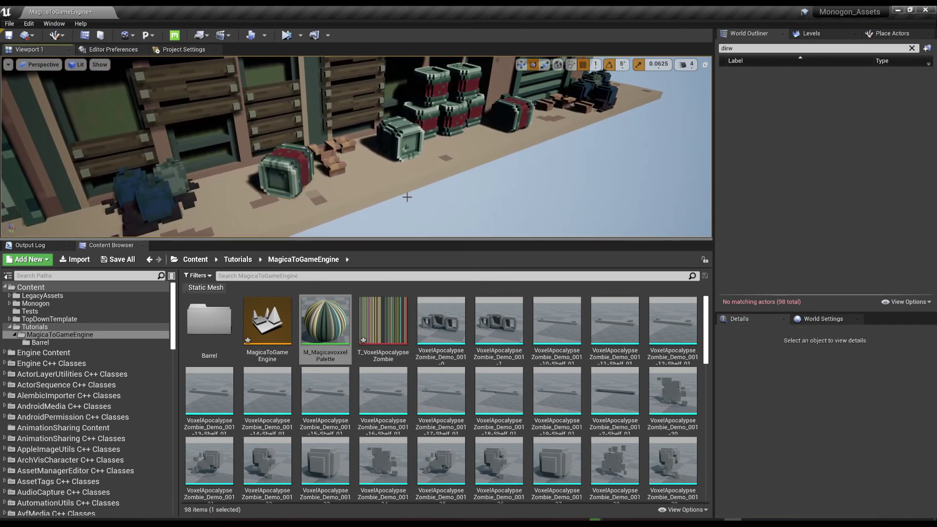
{"action": "left_click", "coordinate": [306, 181]}
{"action": "key", "text": "f"}
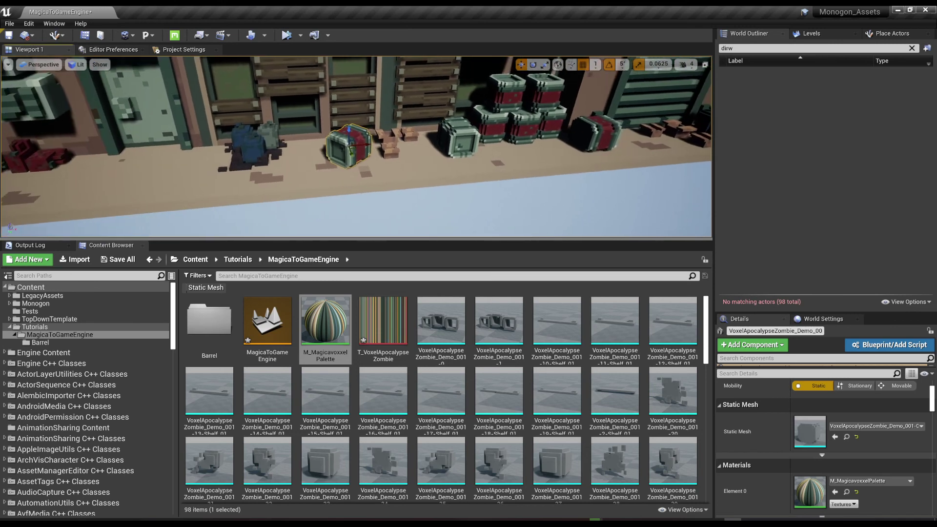
{"action": "left_click_drag", "start_coordinate": [359, 147], "coordinate": [198, 163], "text": "alt"}
{"action": "key", "text": "e"}
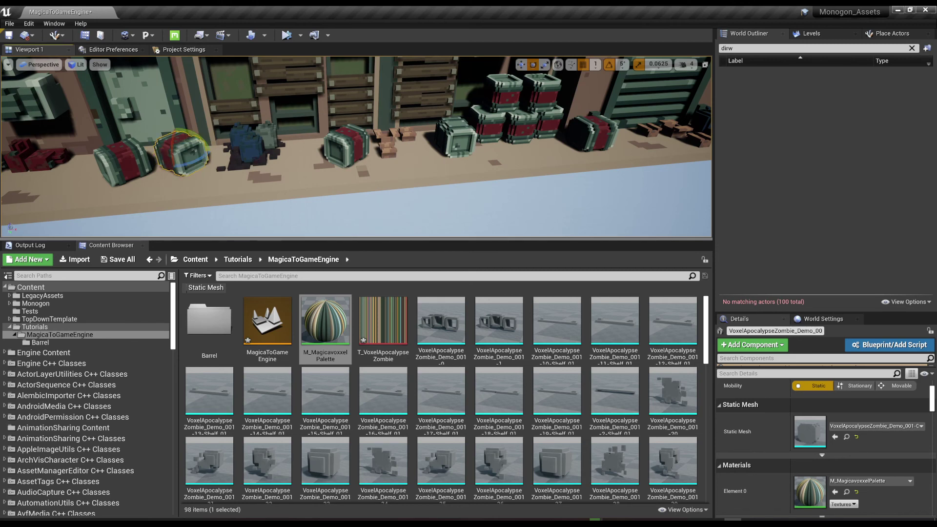
Step: Examine the whole building and select building pieces and the new barrels to compare where their pivots sit
{"action": "key", "text": "f"}
{"action": "left_click_drag", "start_coordinate": [439, 147], "coordinate": [488, 147], "text": "alt"}
{"action": "left_click", "coordinate": [503, 151]}
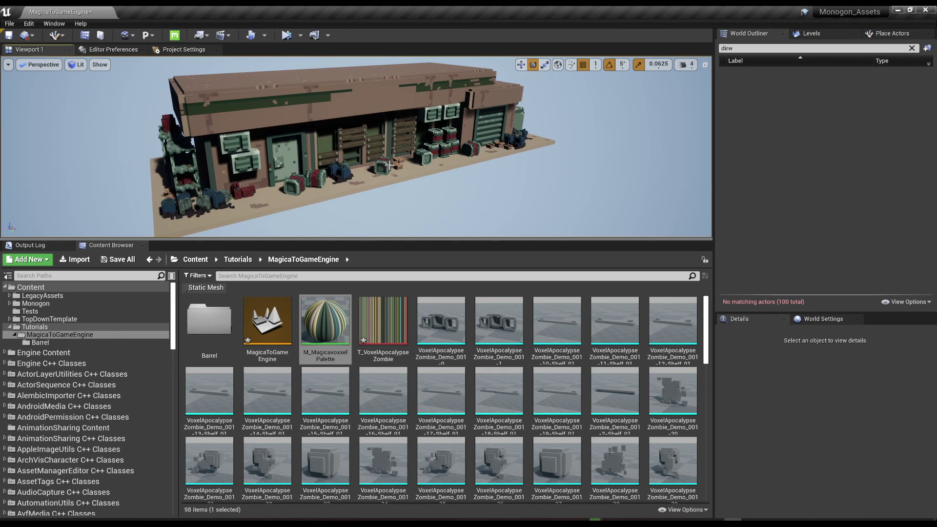
{"action": "left_click_drag", "start_coordinate": [463, 150], "coordinate": [413, 150], "text": "alt"}
{"action": "left_click", "coordinate": [400, 146]}
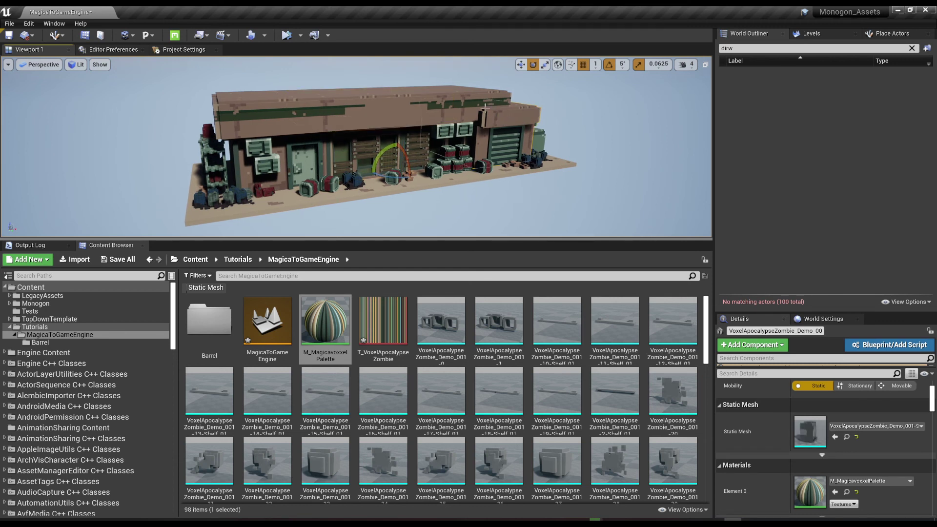
{"action": "left_click", "coordinate": [452, 132]}
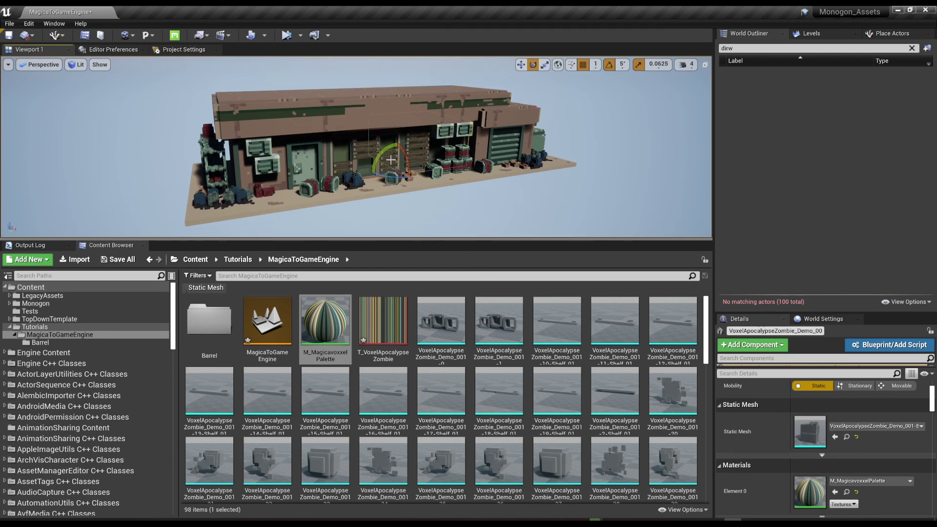
{"action": "key", "text": "w"}
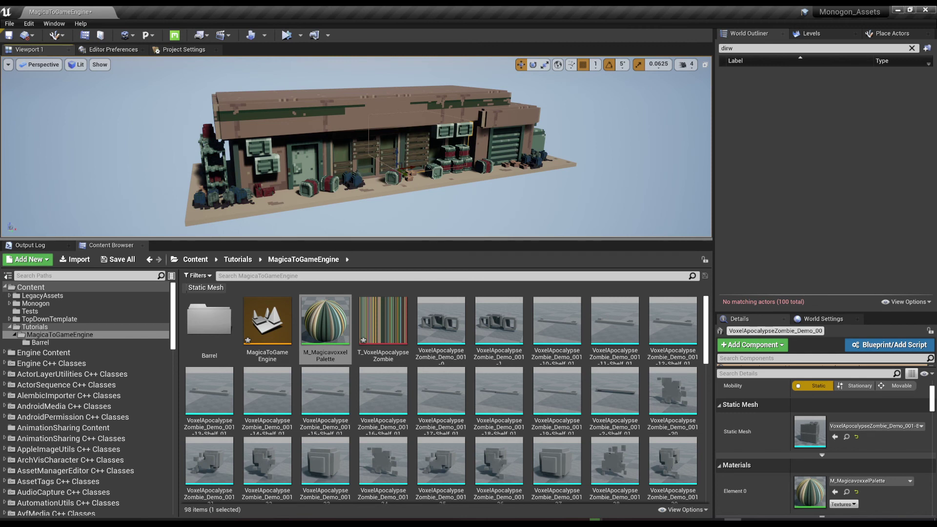
{"action": "left_click", "coordinate": [310, 188]}
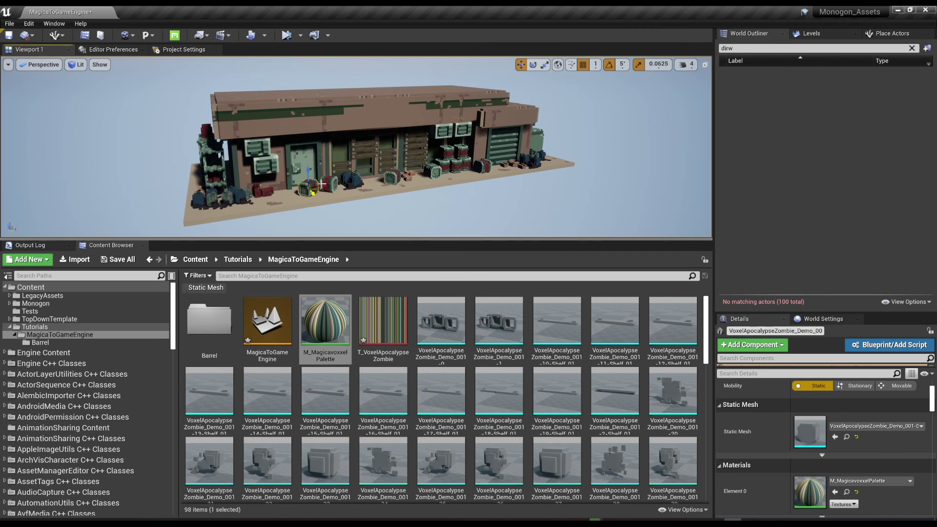
{"action": "left_click", "coordinate": [330, 181]}
{"action": "left_click", "coordinate": [398, 174]}
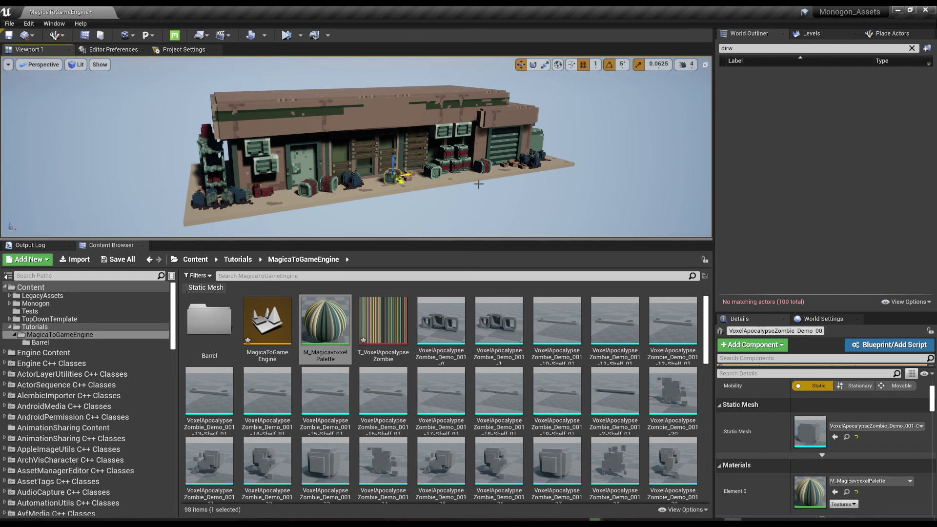